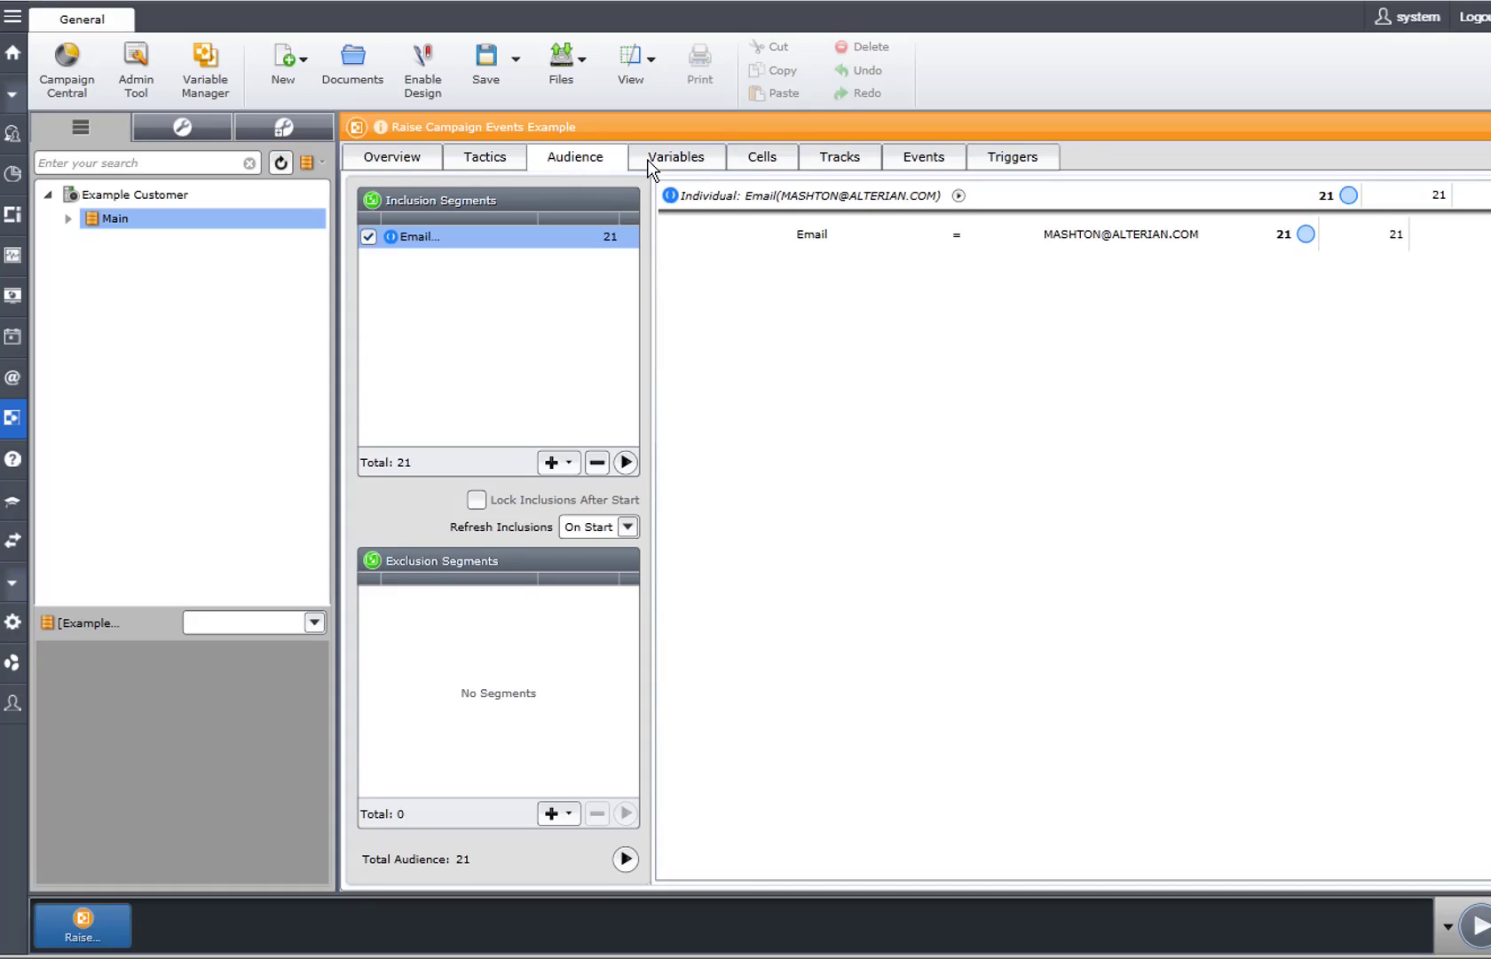
Collapse the Send Reminder track and examine the timelines of the campaign's Start and Holding tracks
left_click(836, 158)
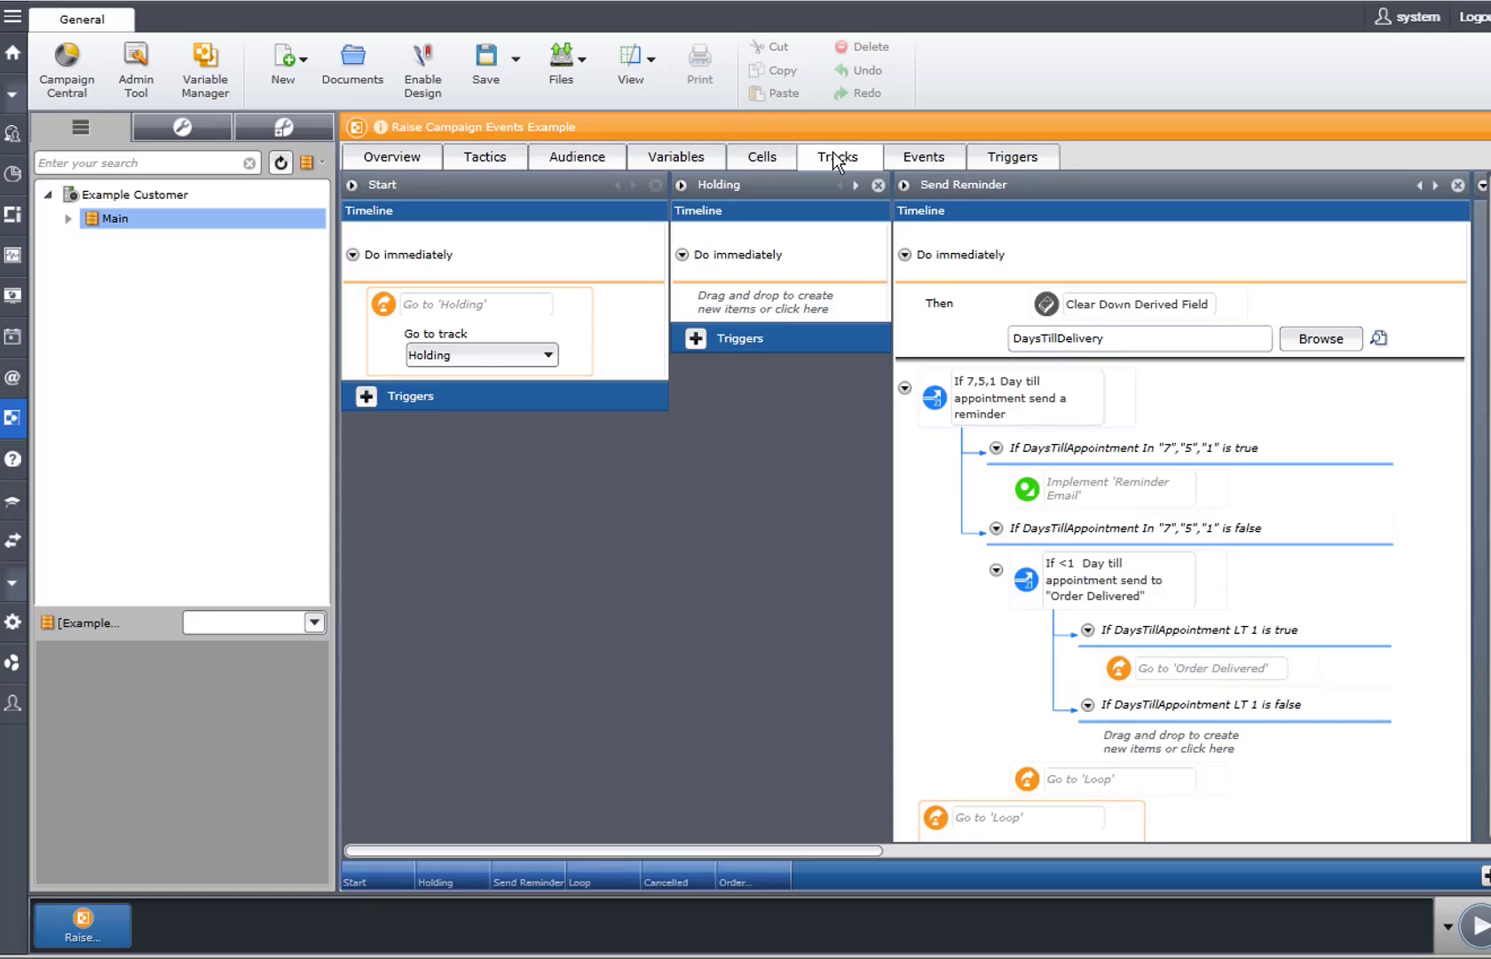
left_click(353, 186)
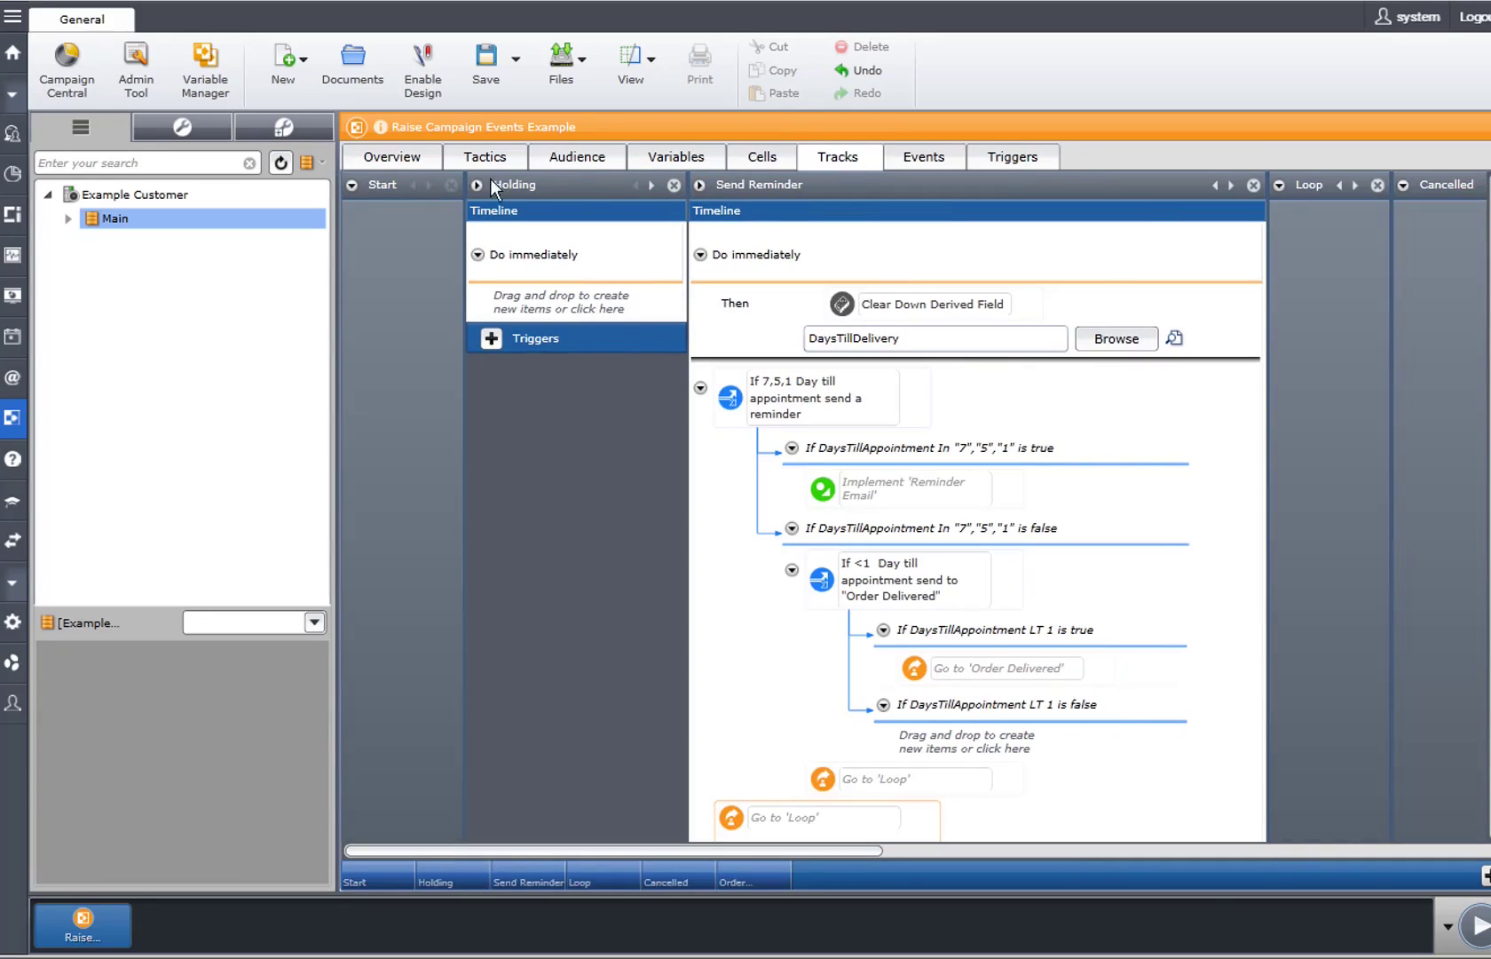
left_click(701, 187)
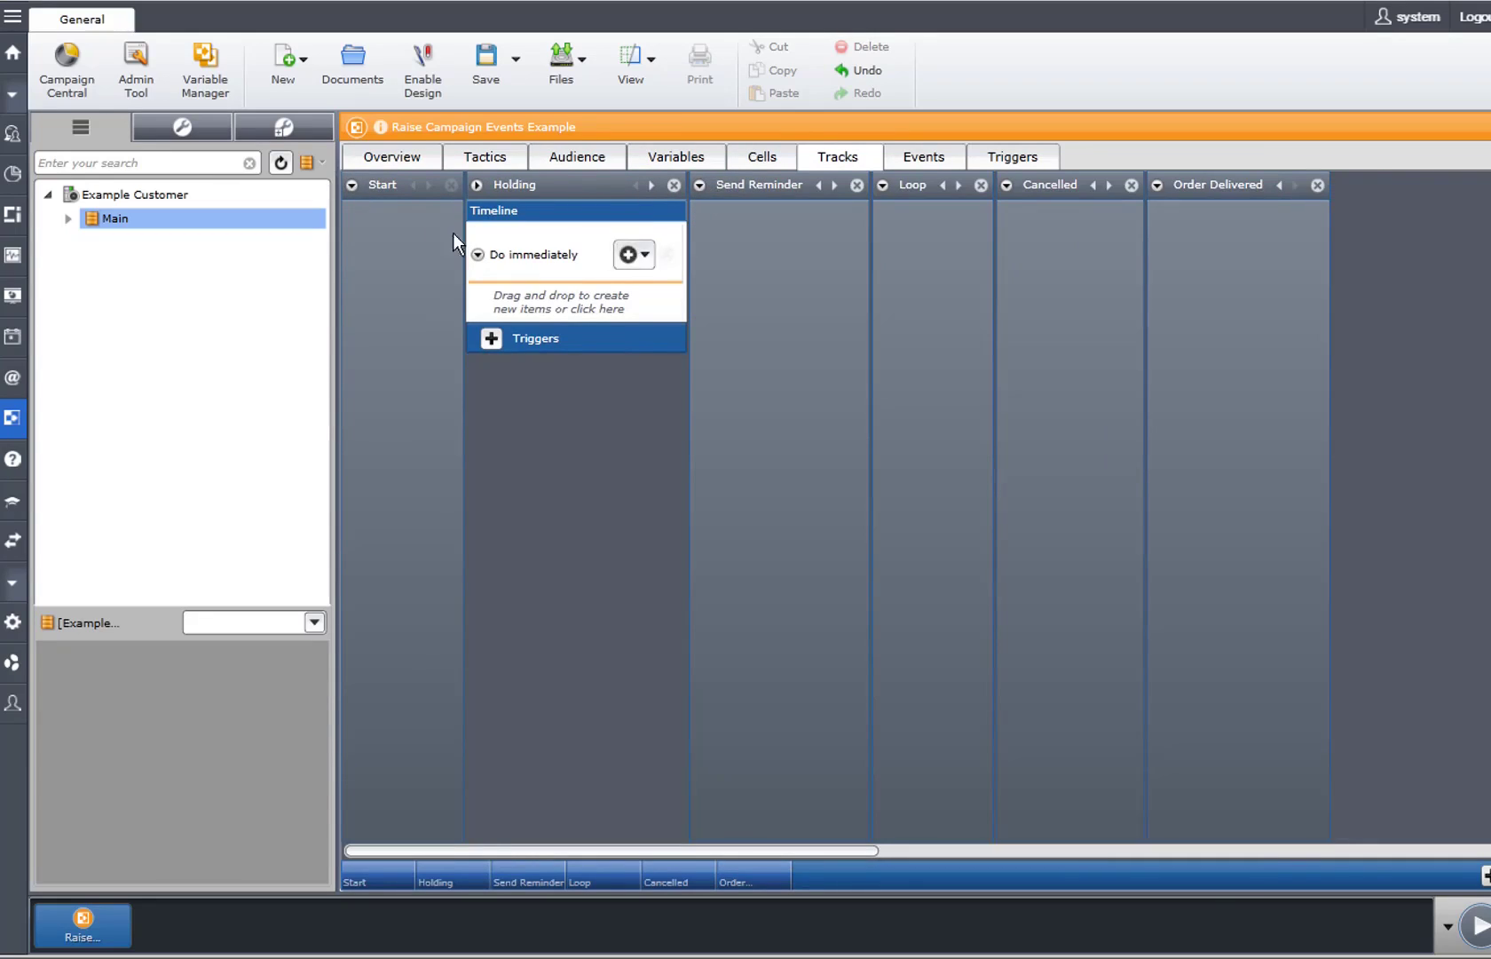
left_click(352, 186)
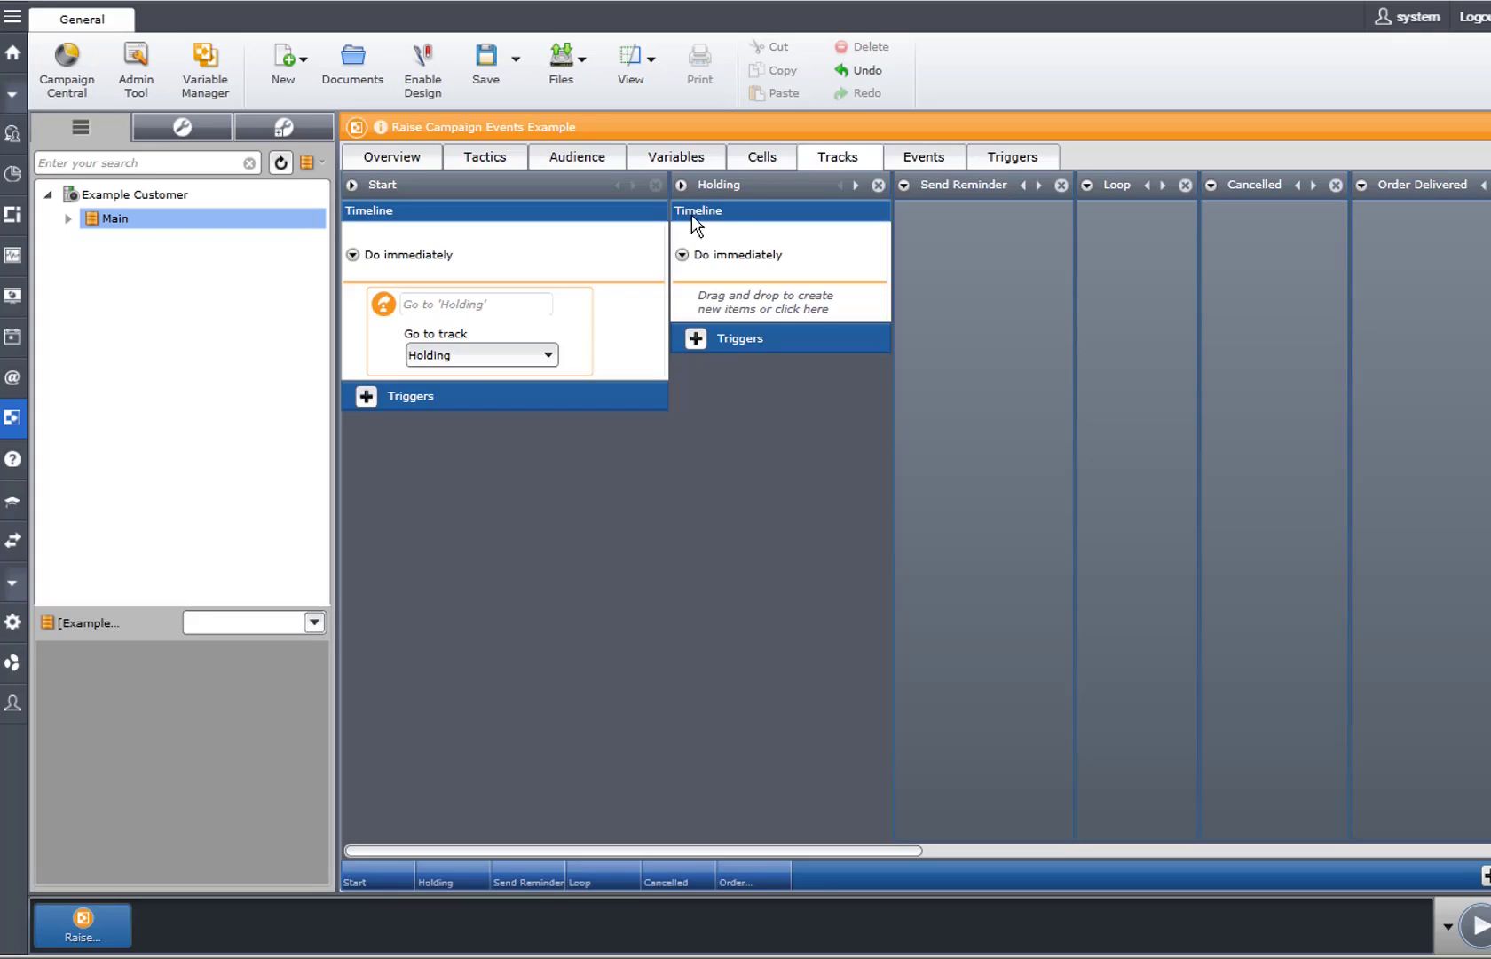
Review the campaign's Event Source 1 settings and show the parameter-to-column mapping of the Booking Made event
left_click(912, 156)
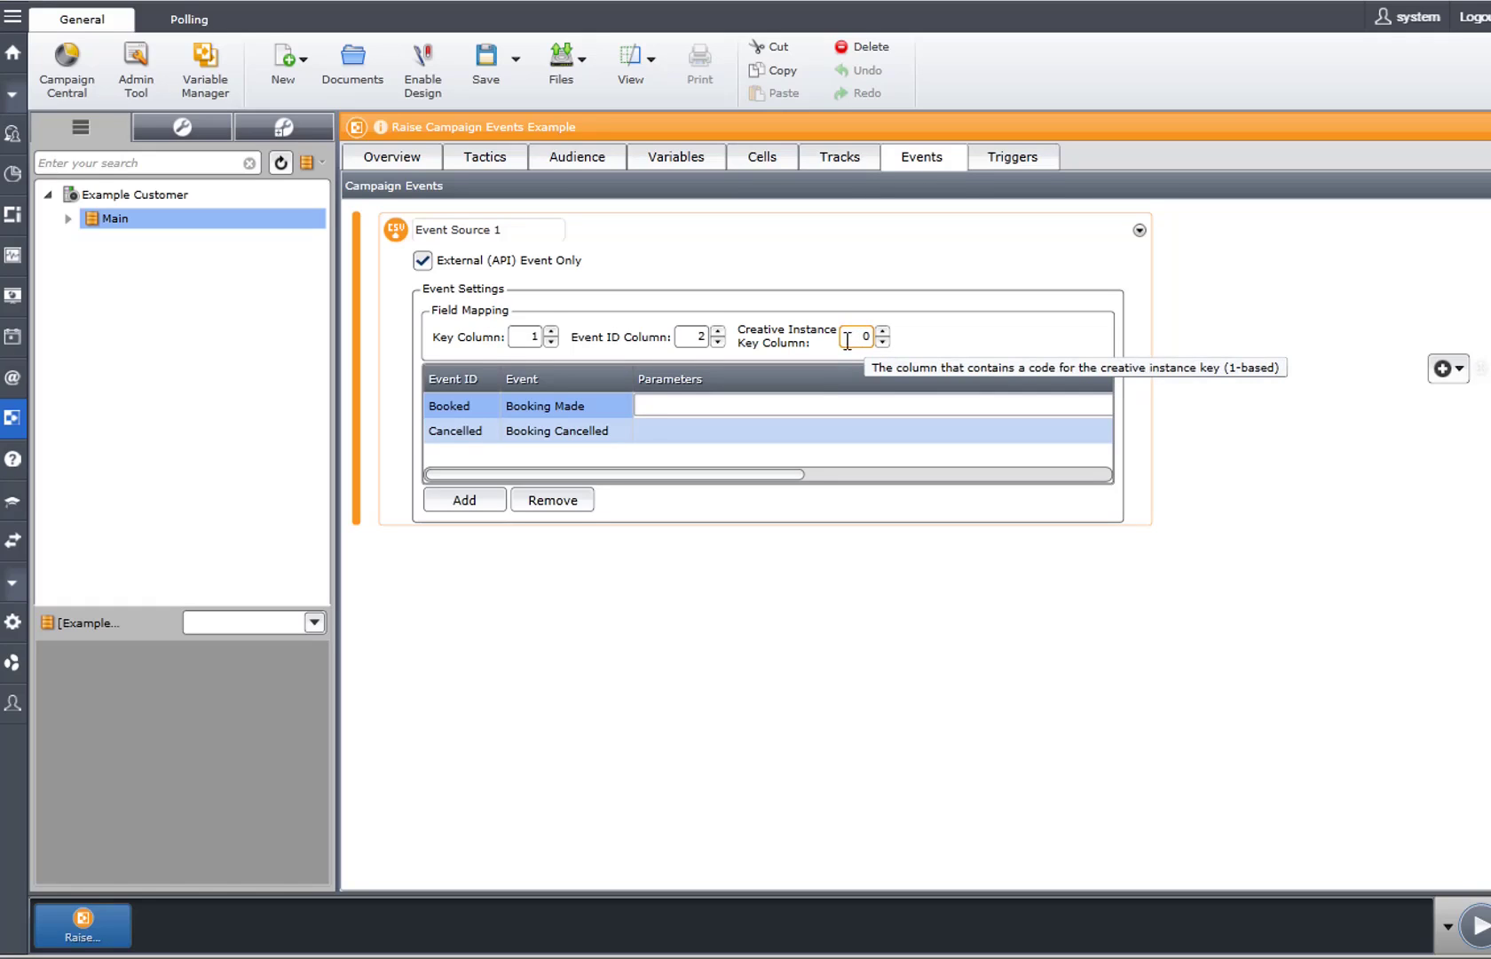
left_click(596, 404)
left_click(684, 405)
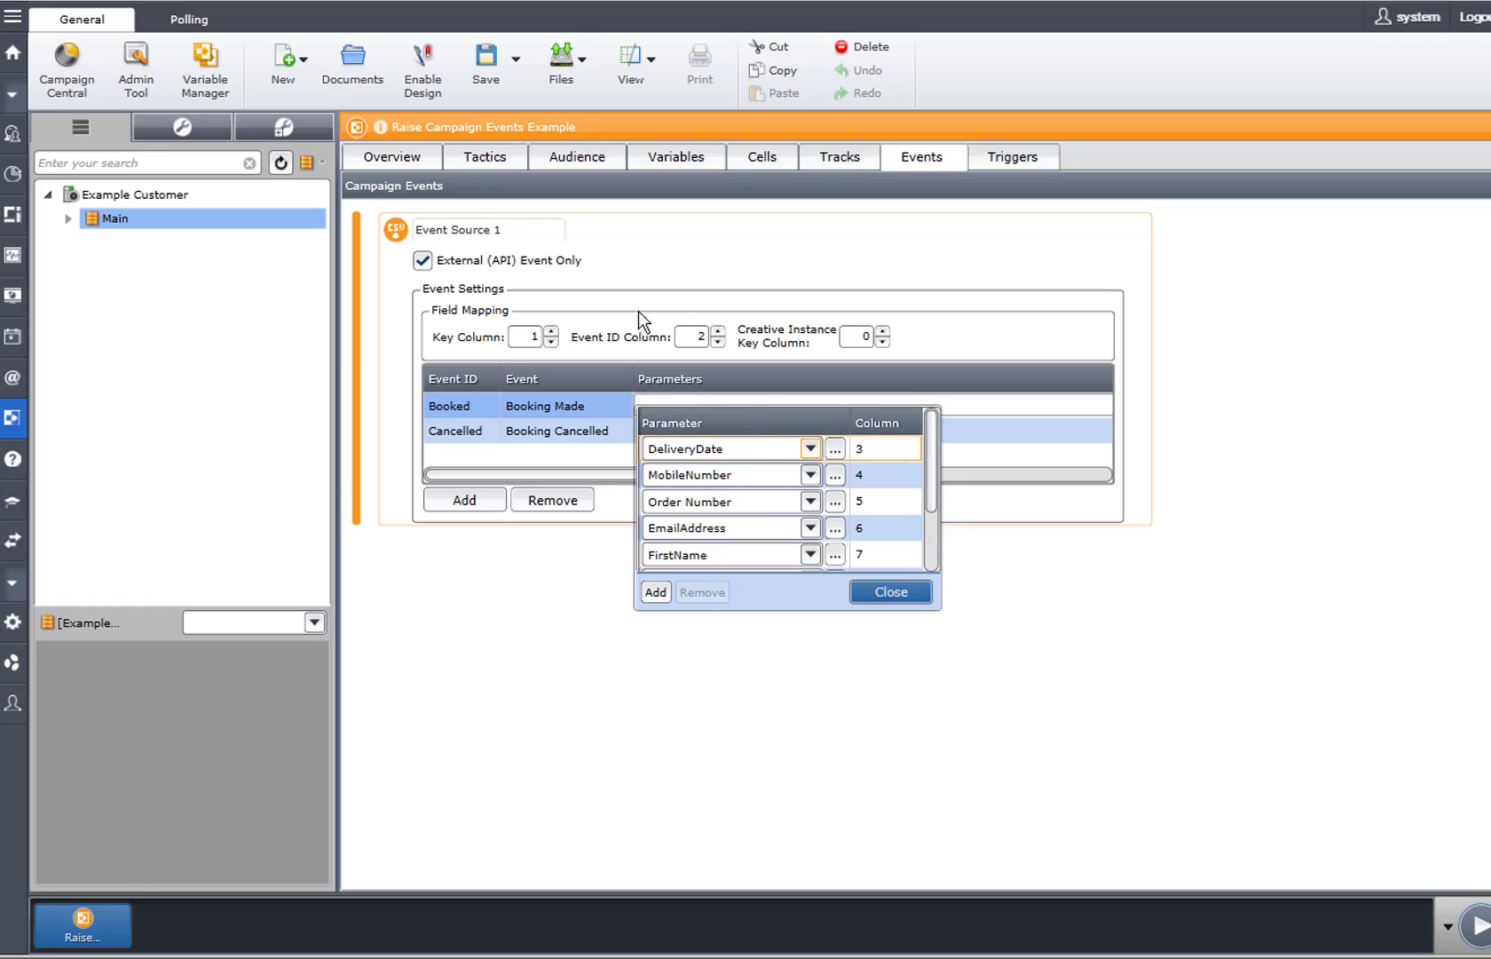
Check the Variable Manager for the event parameters and their associated variables, starting with DeliveryDate
left_click(206, 65)
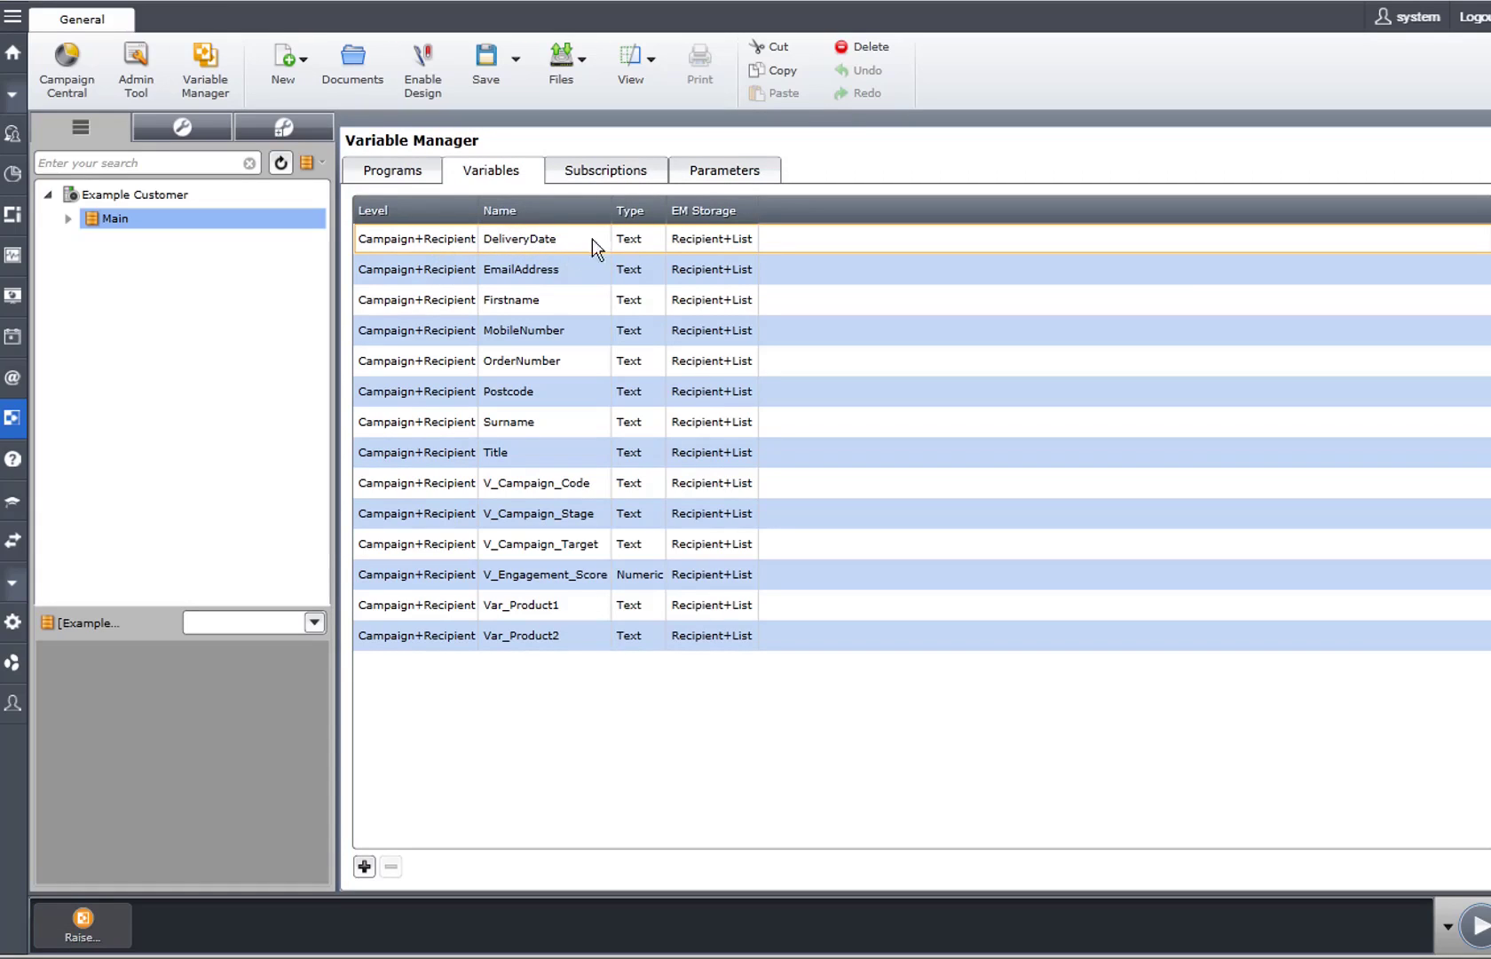
left_click(715, 174)
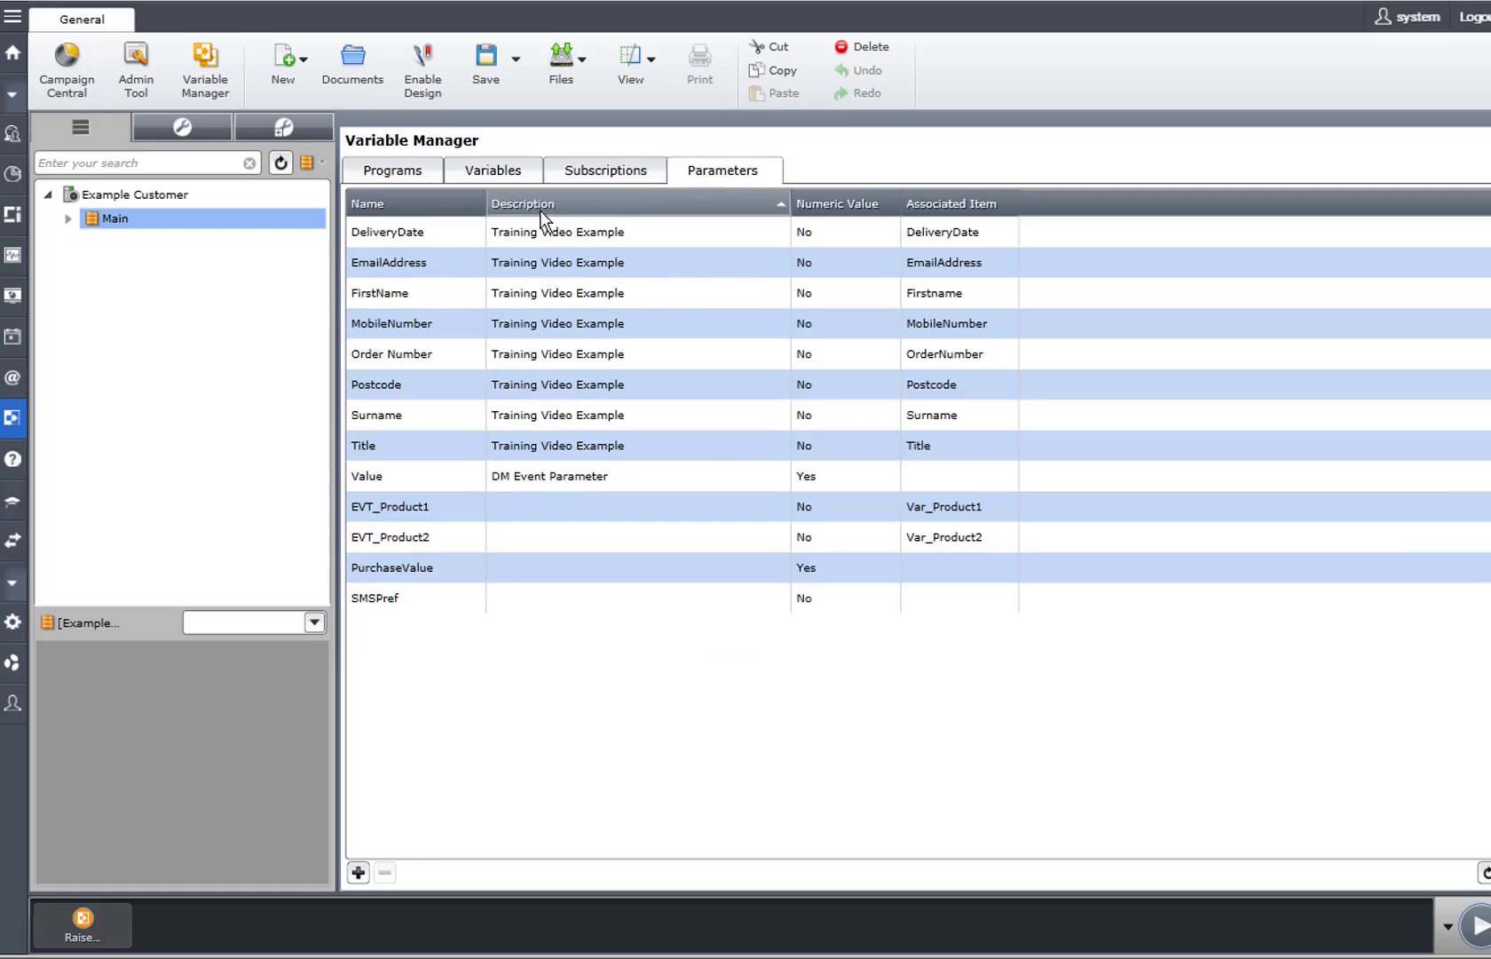
left_click(667, 236)
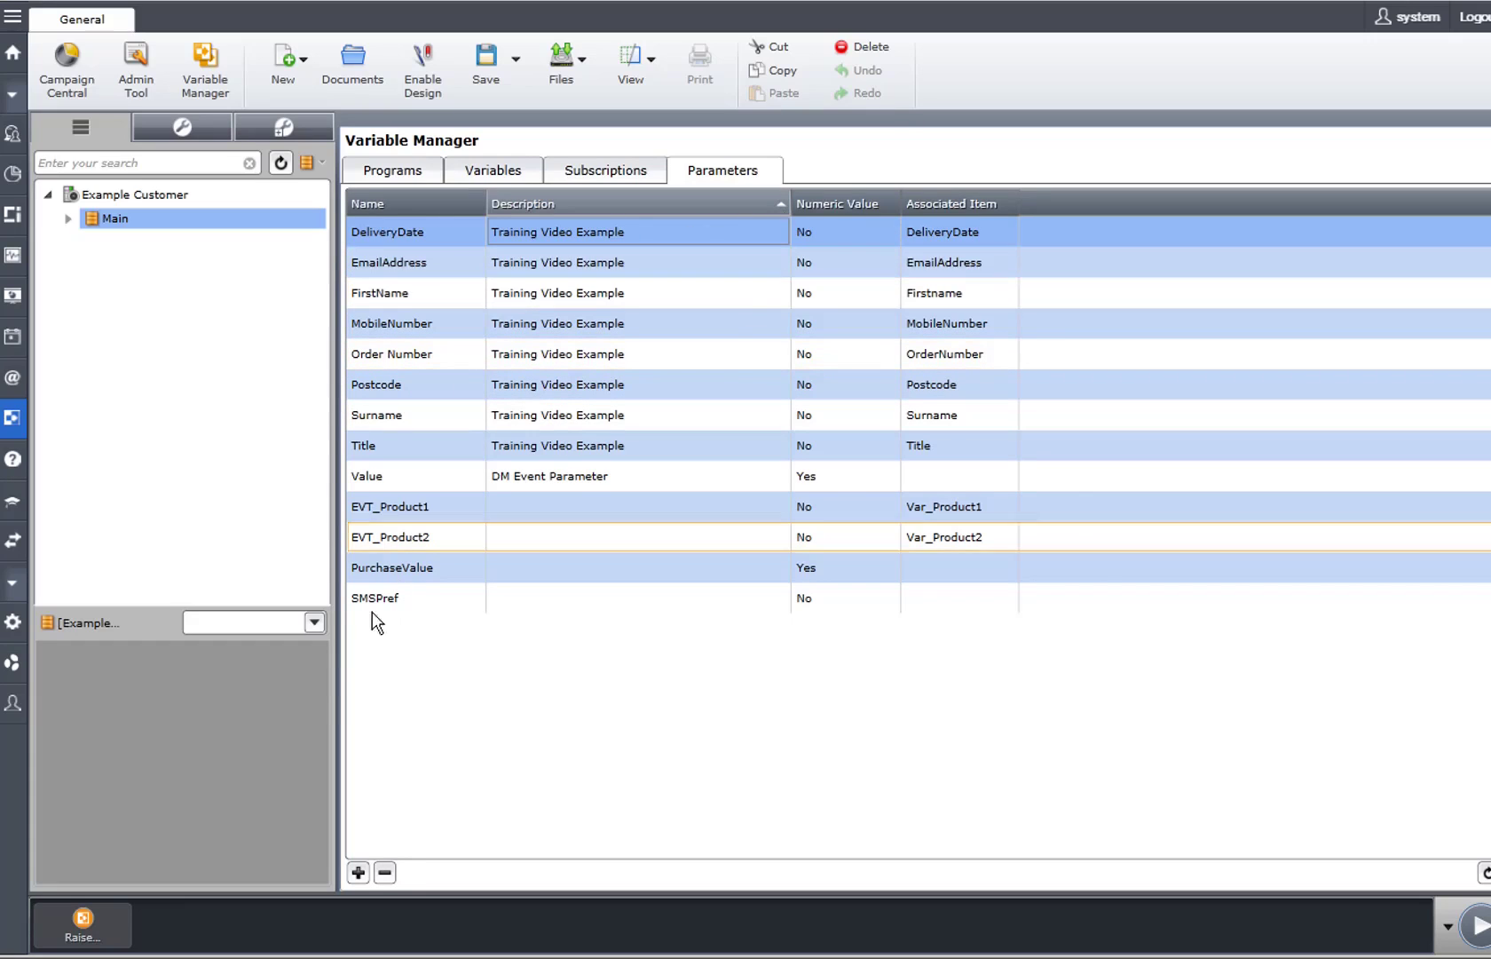
Return to the Raise Campaign Events Example campaign and reopen the Booking Made event's parameter mapping
left_click(83, 928)
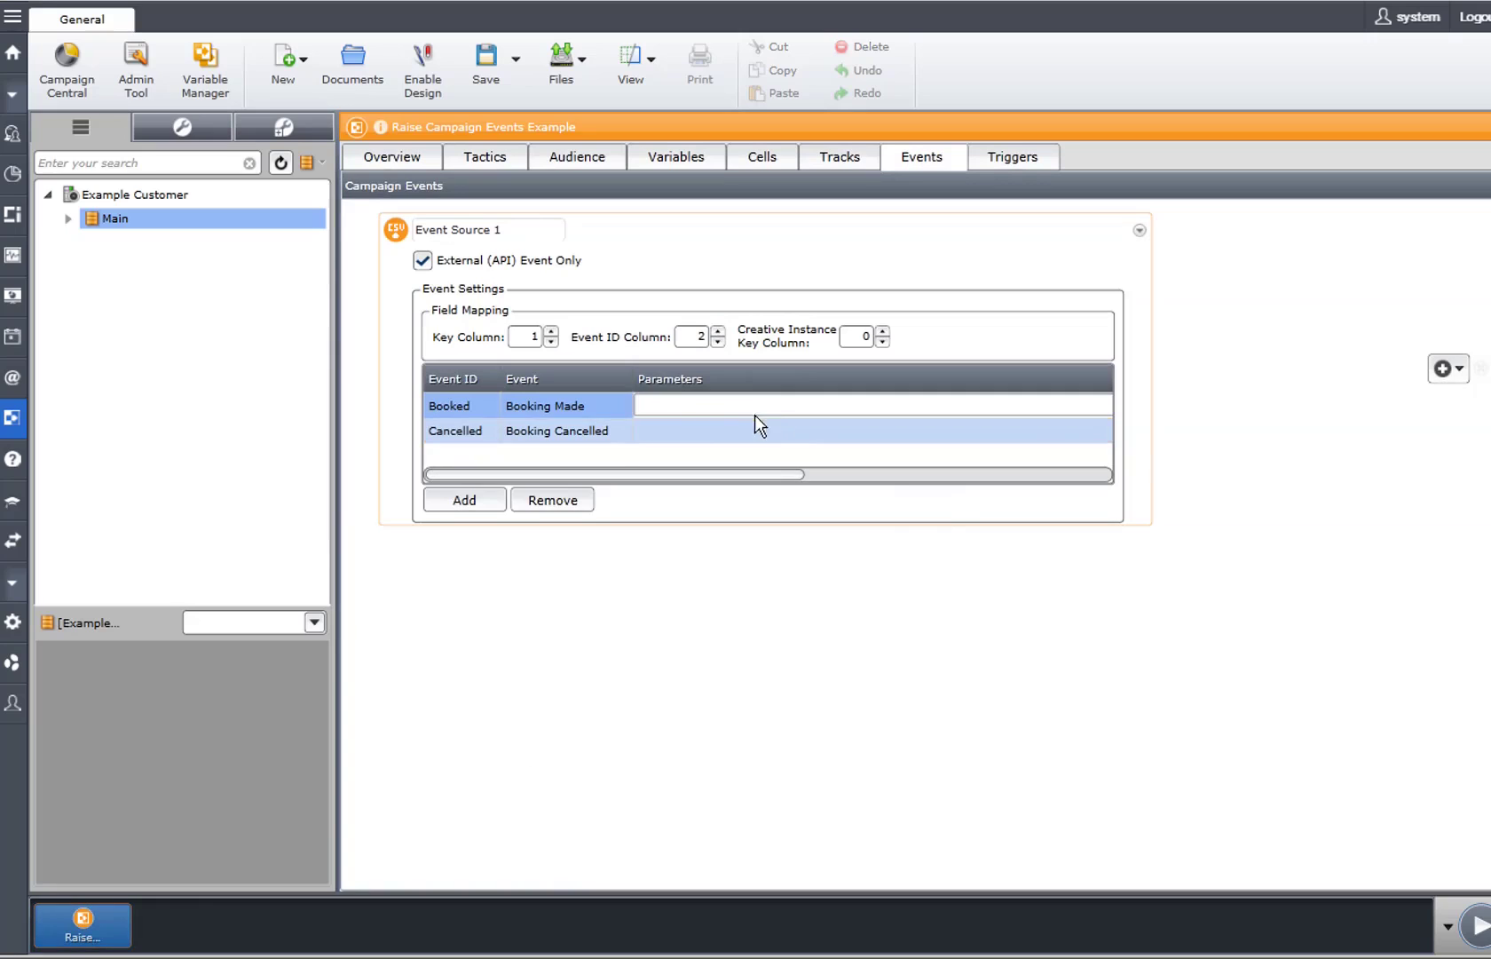
left_click(697, 431)
left_click(704, 407)
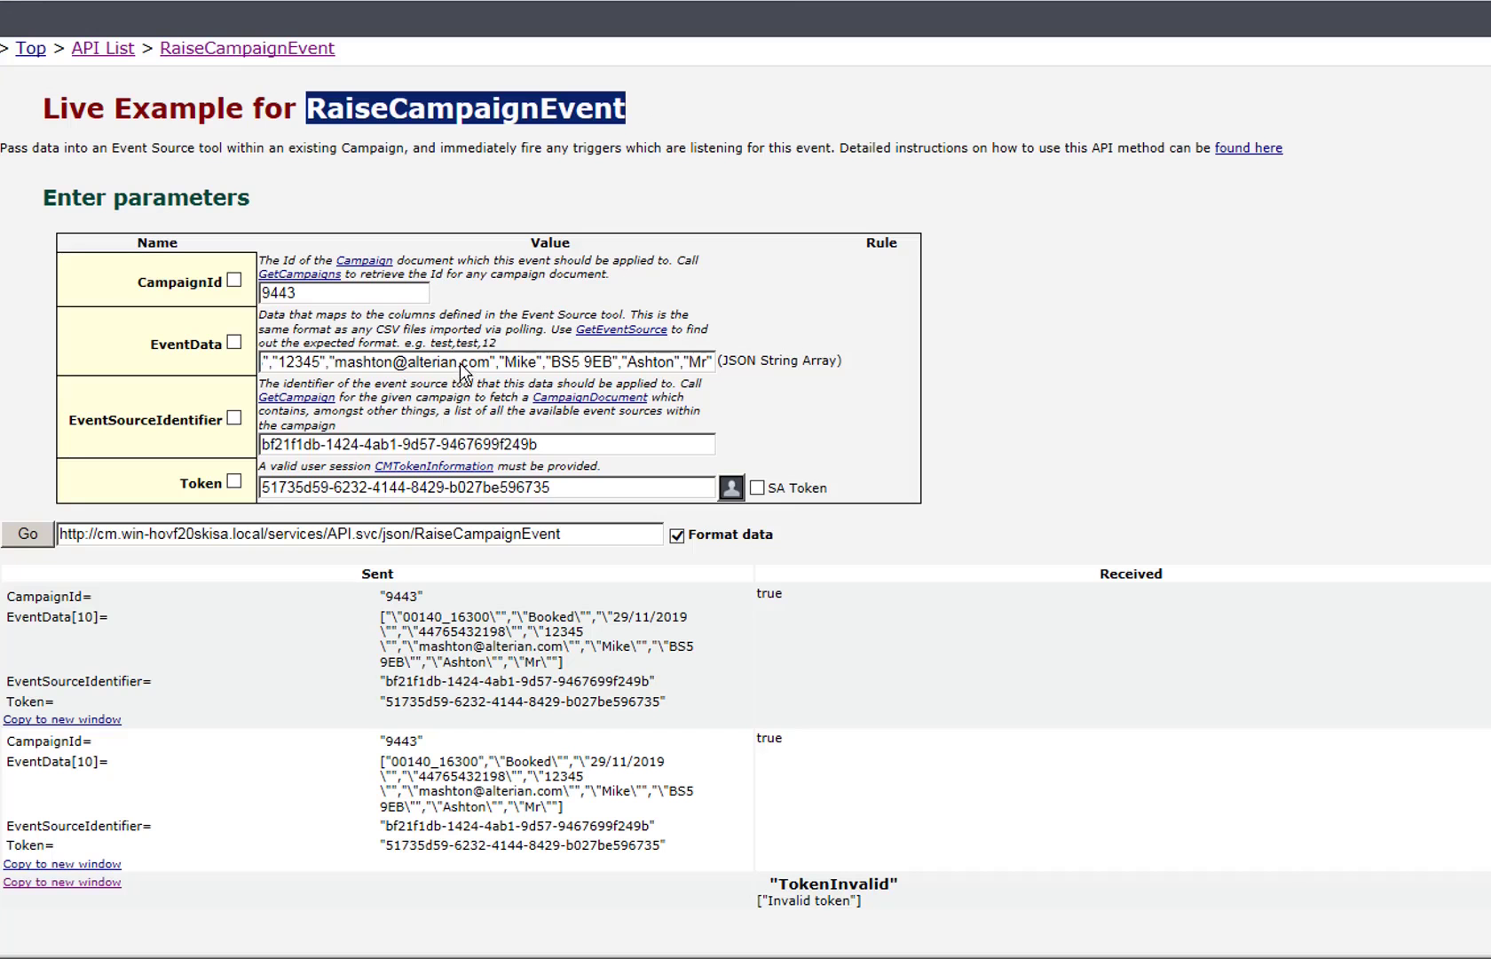
On the RaiseCampaignEvent live example page, examine the EventData values for the key, the Booked event ID and the parameters that follow
left_click_drag(393, 362, 217, 360)
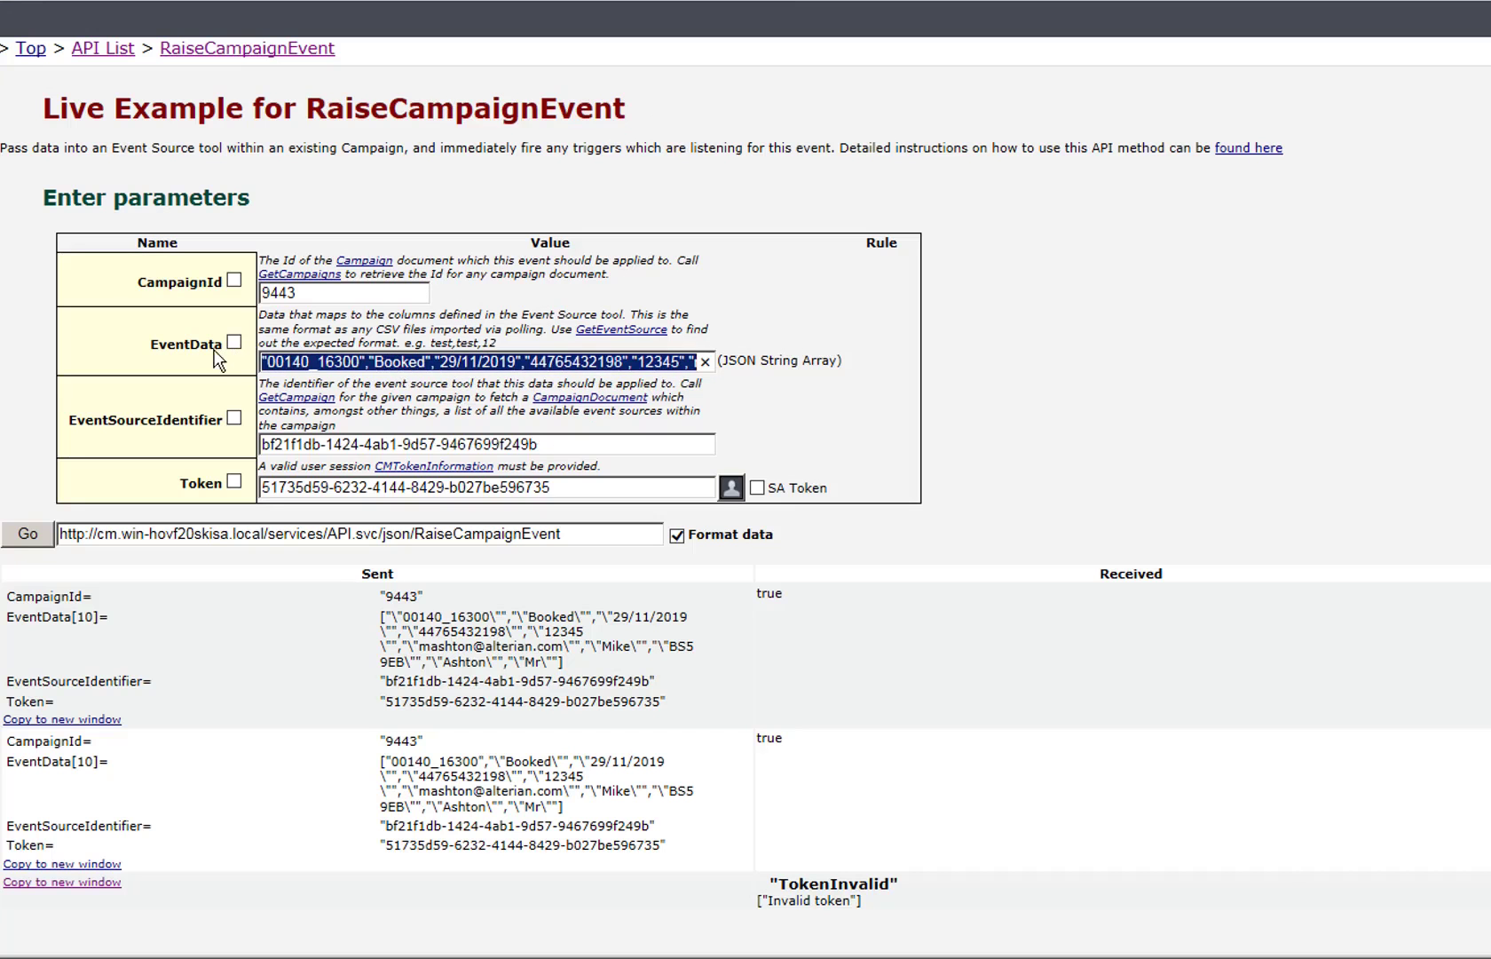
left_click(310, 361)
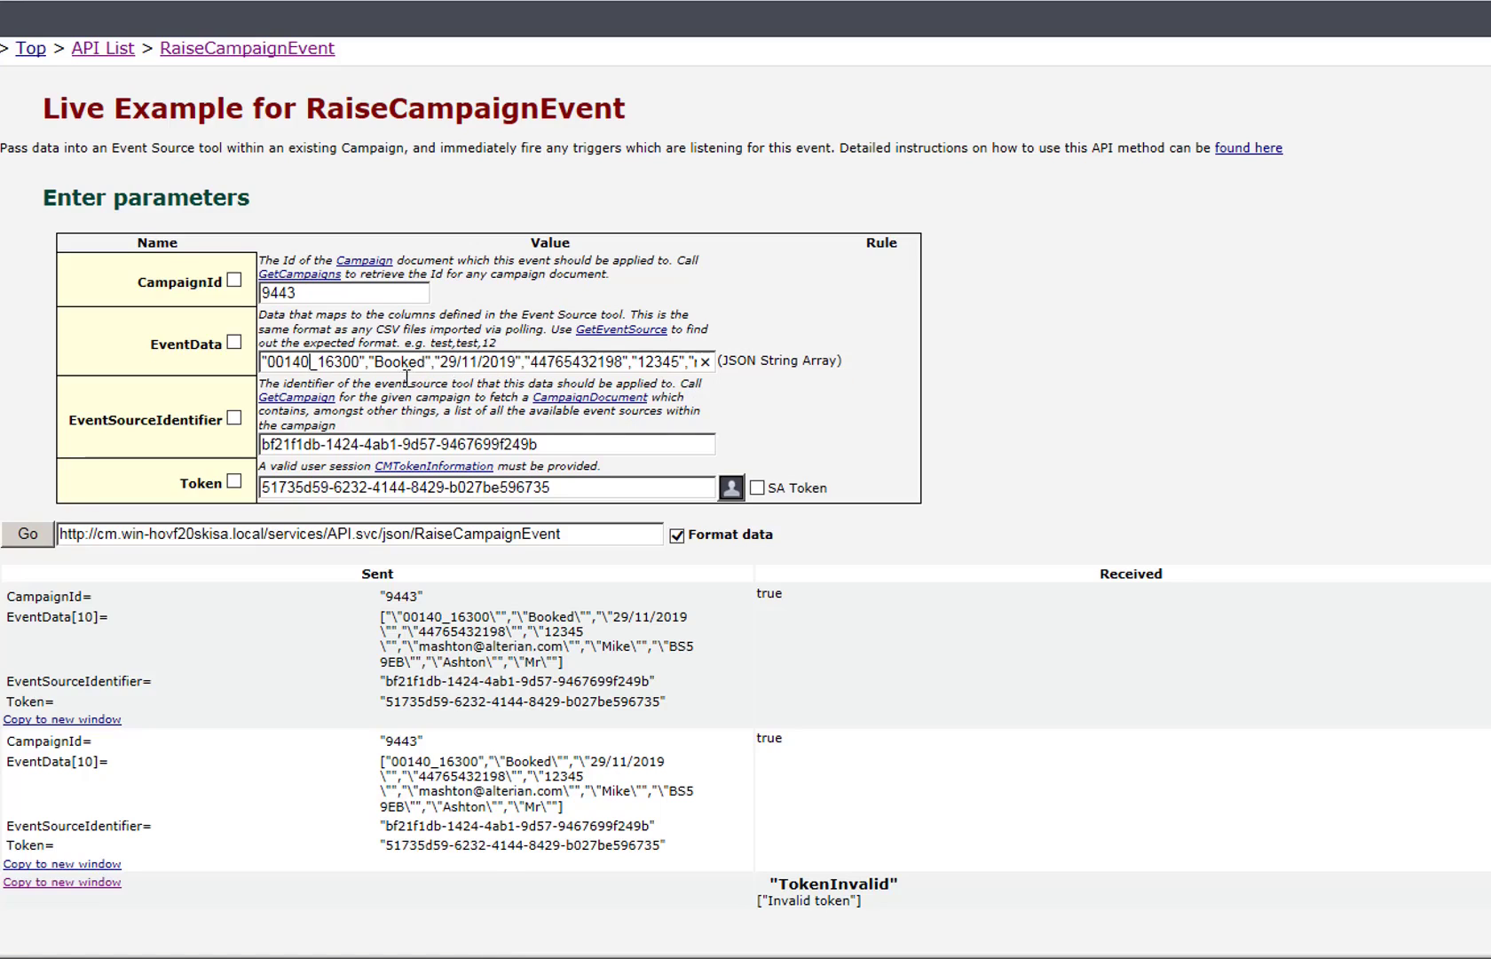
left_click_drag(441, 362, 514, 371)
left_click(438, 364)
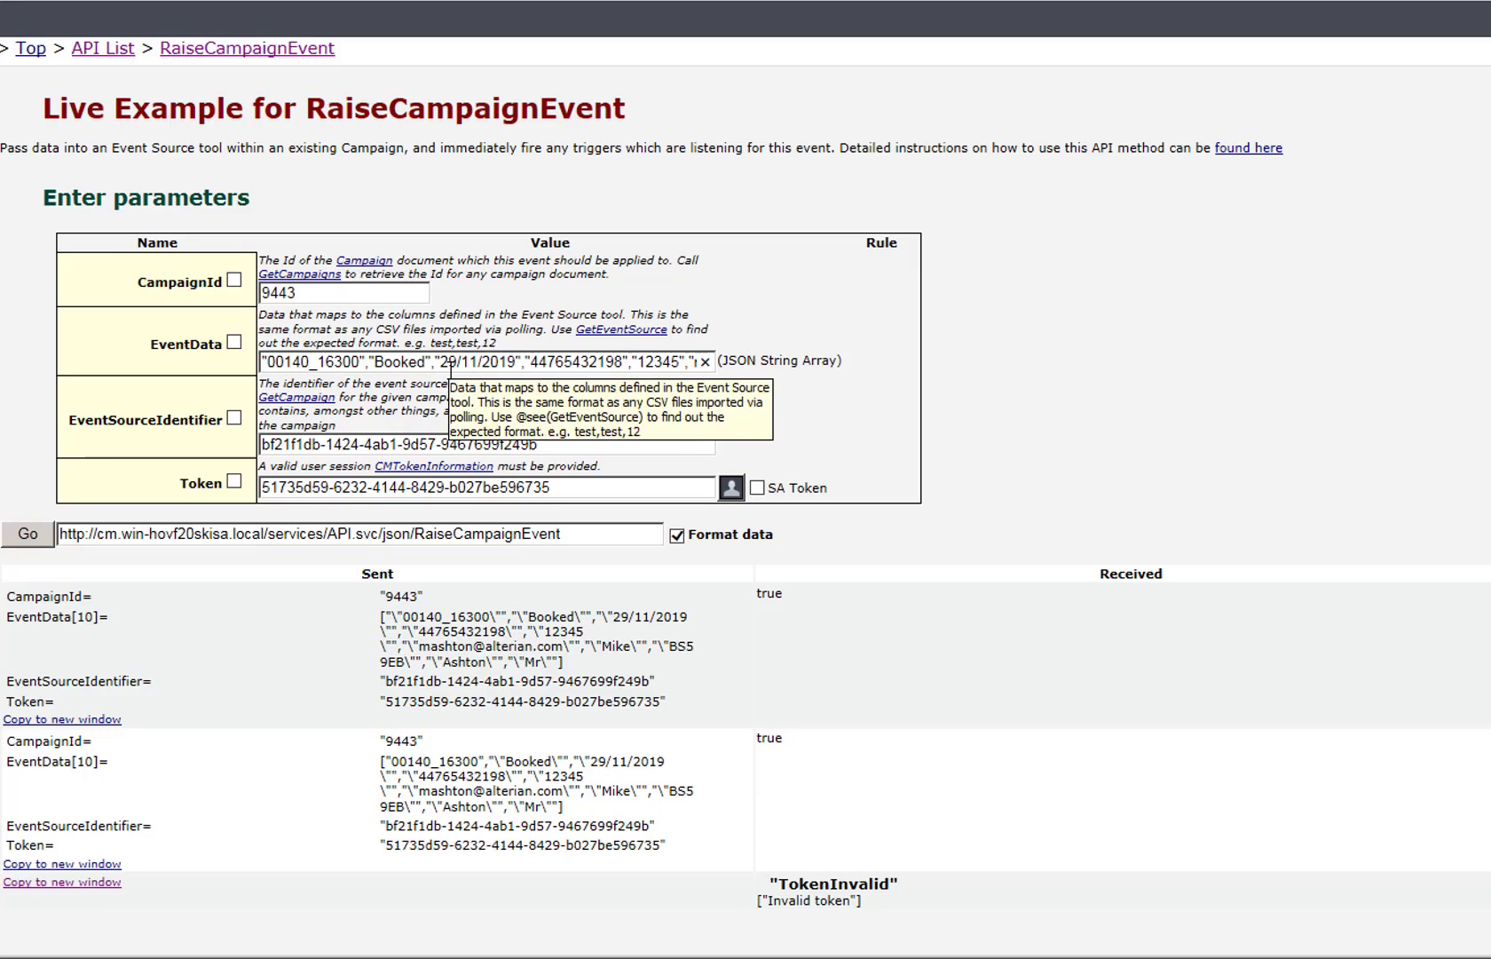
left_click(583, 1)
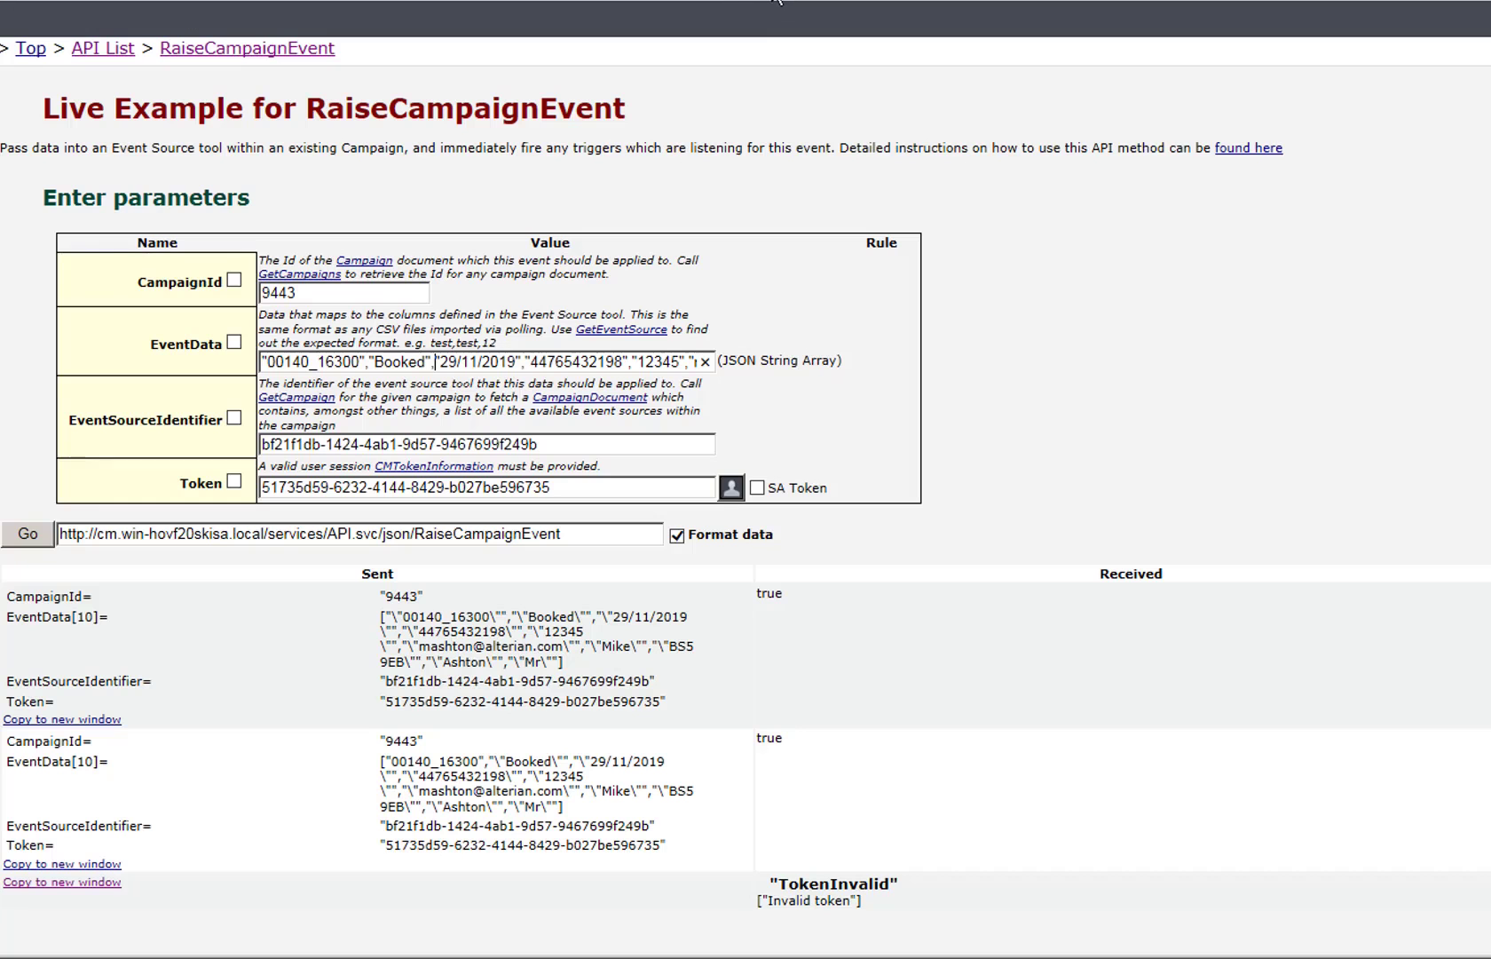
left_click(780, 7)
left_click_drag(516, 363, 267, 363)
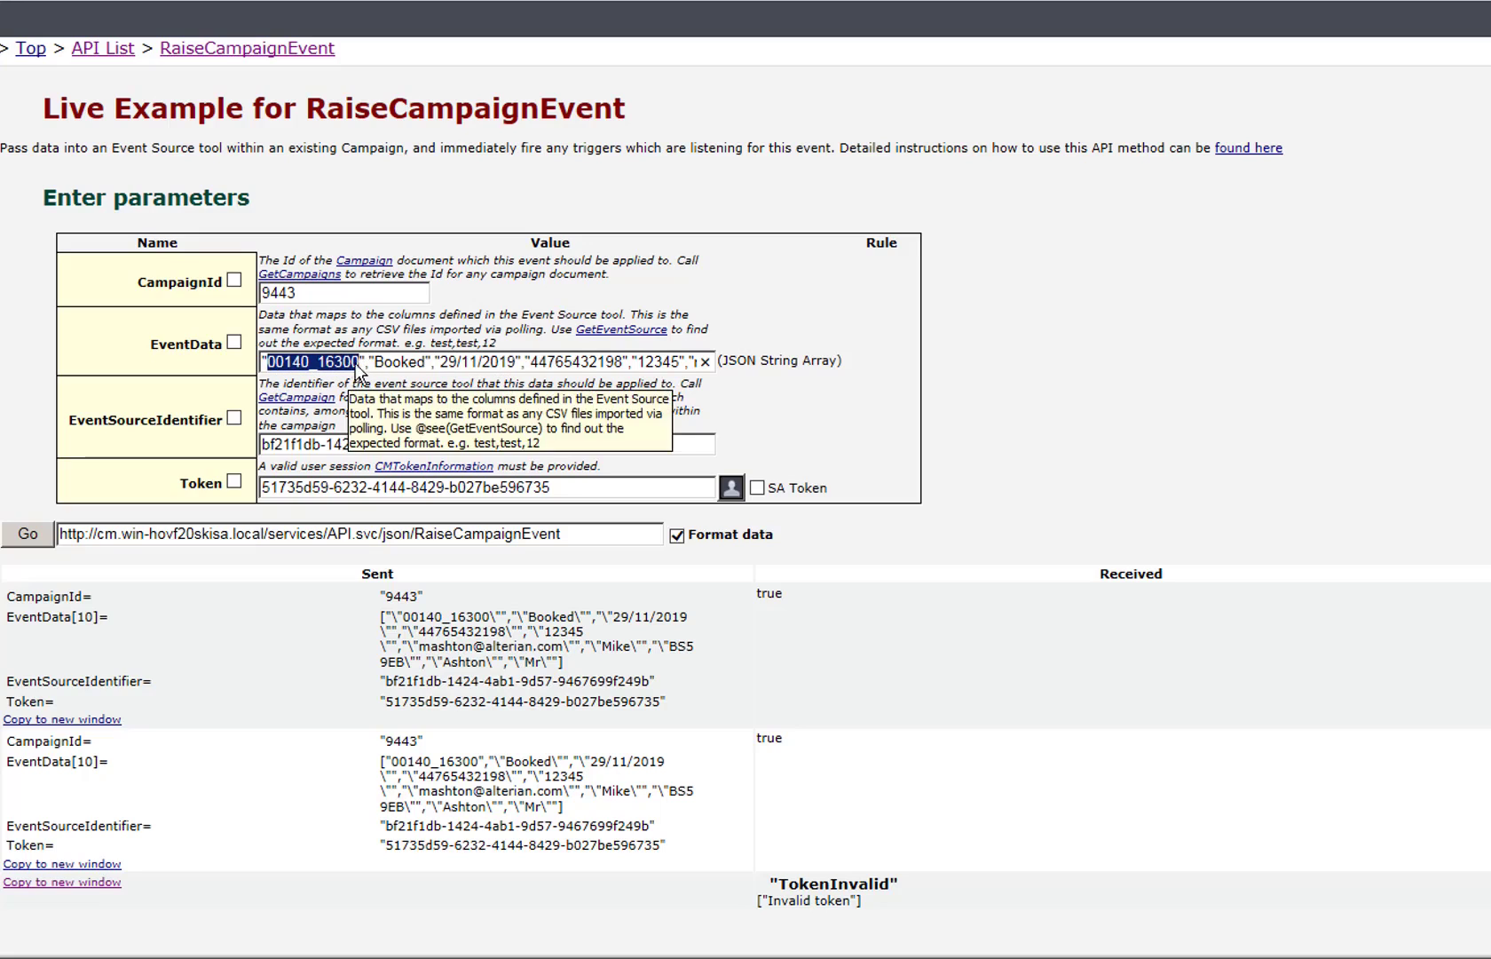
left_click_drag(427, 371, 378, 371)
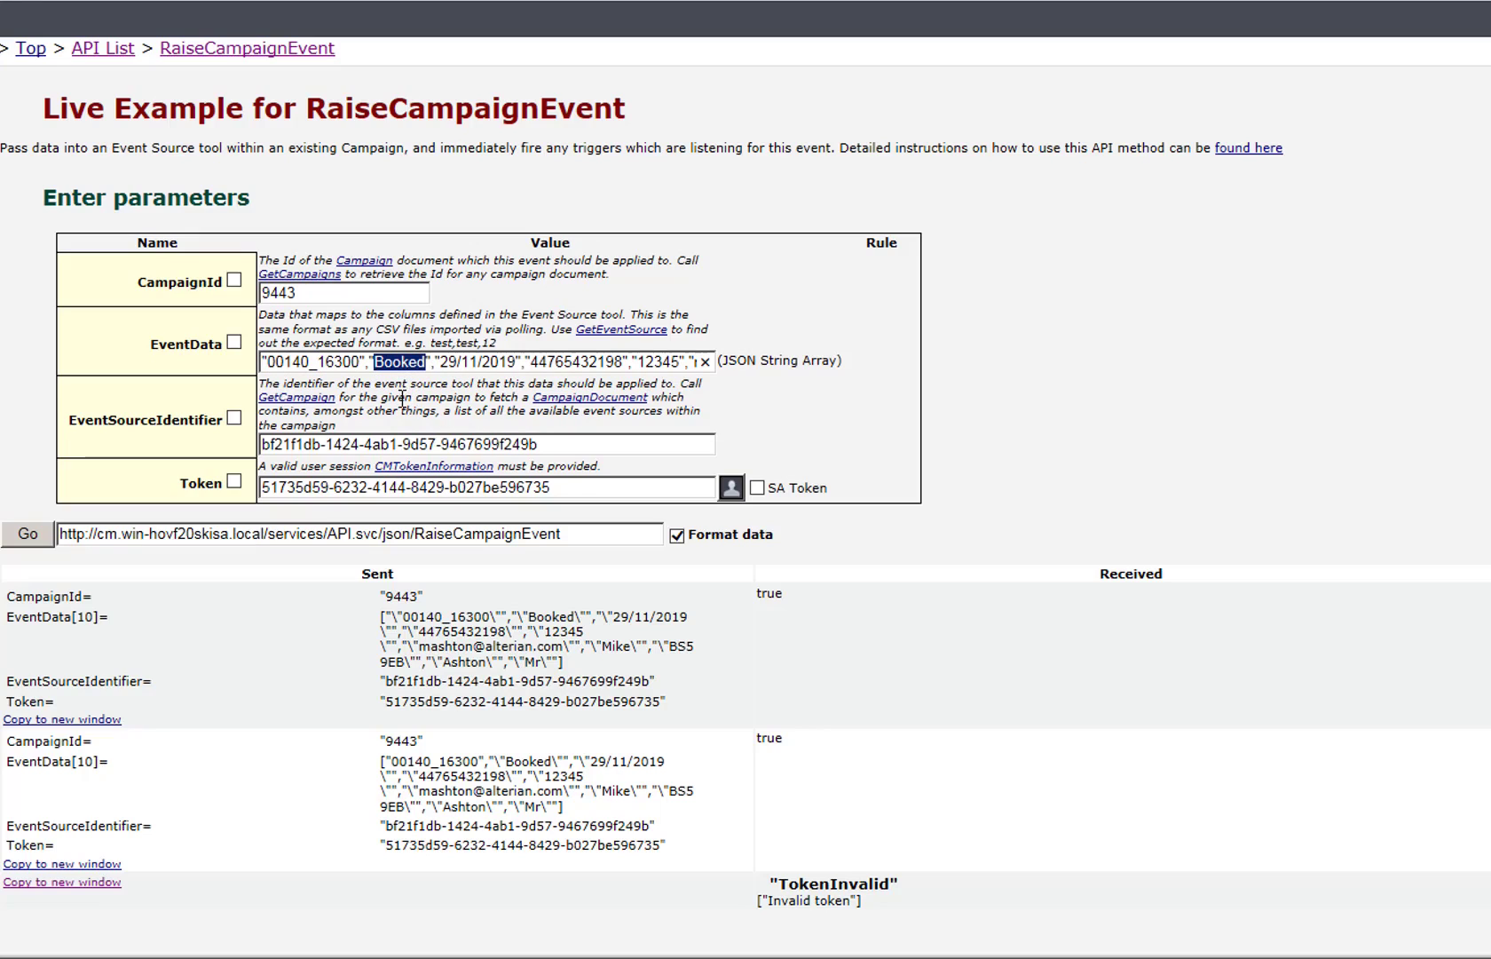
left_click(524, 363)
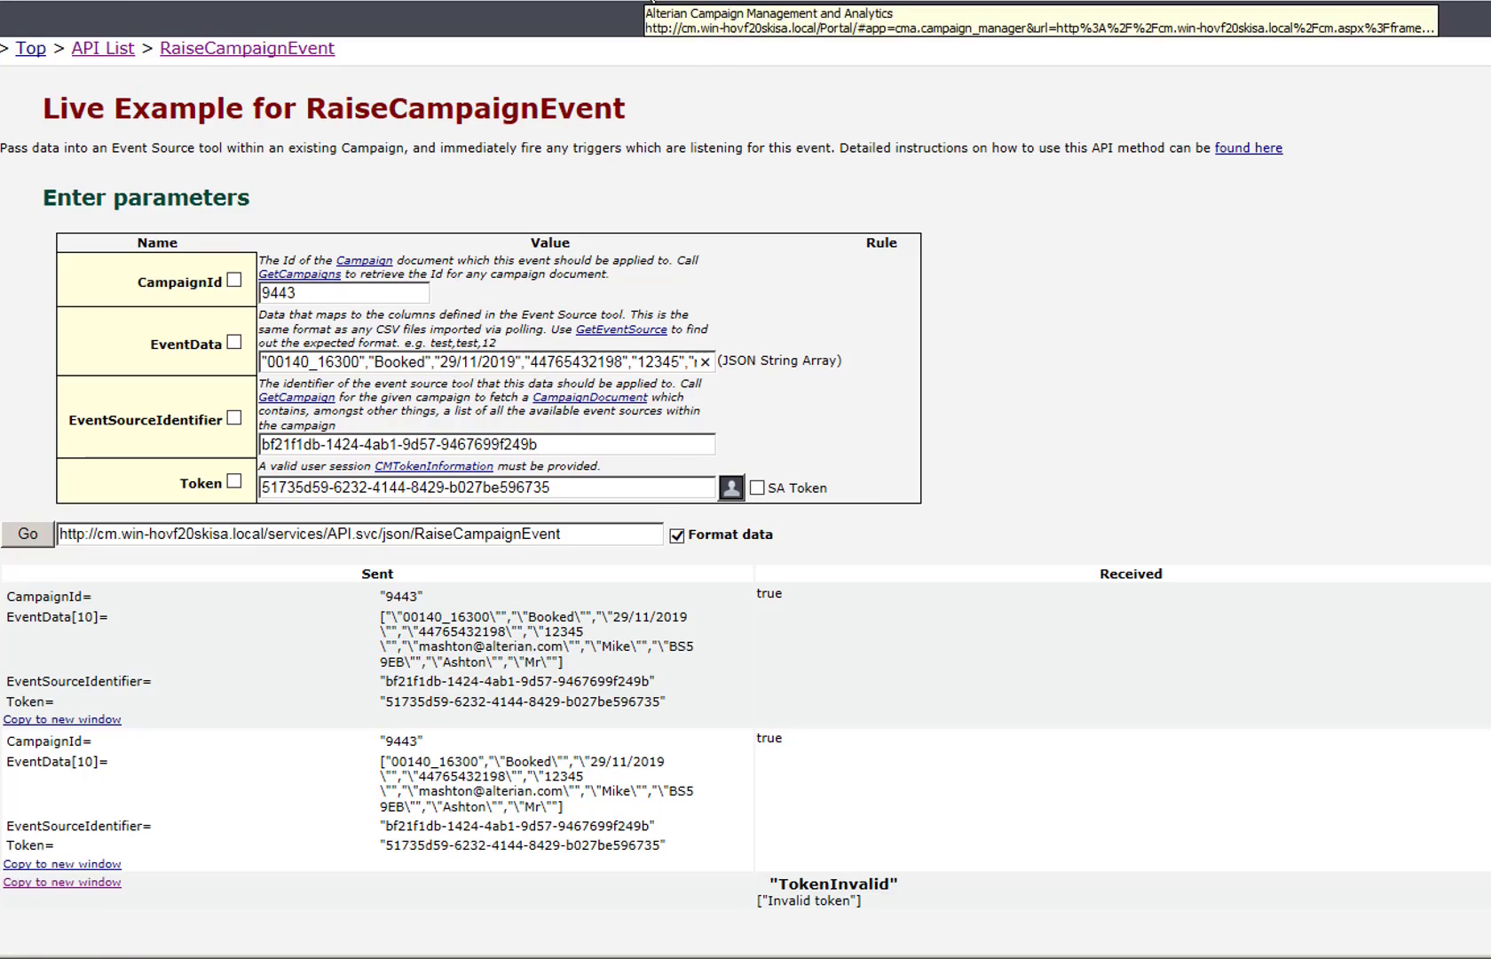
Switch back to Alterian Campaign Management and close the Booking Made parameter mapping
left_click(649, 8)
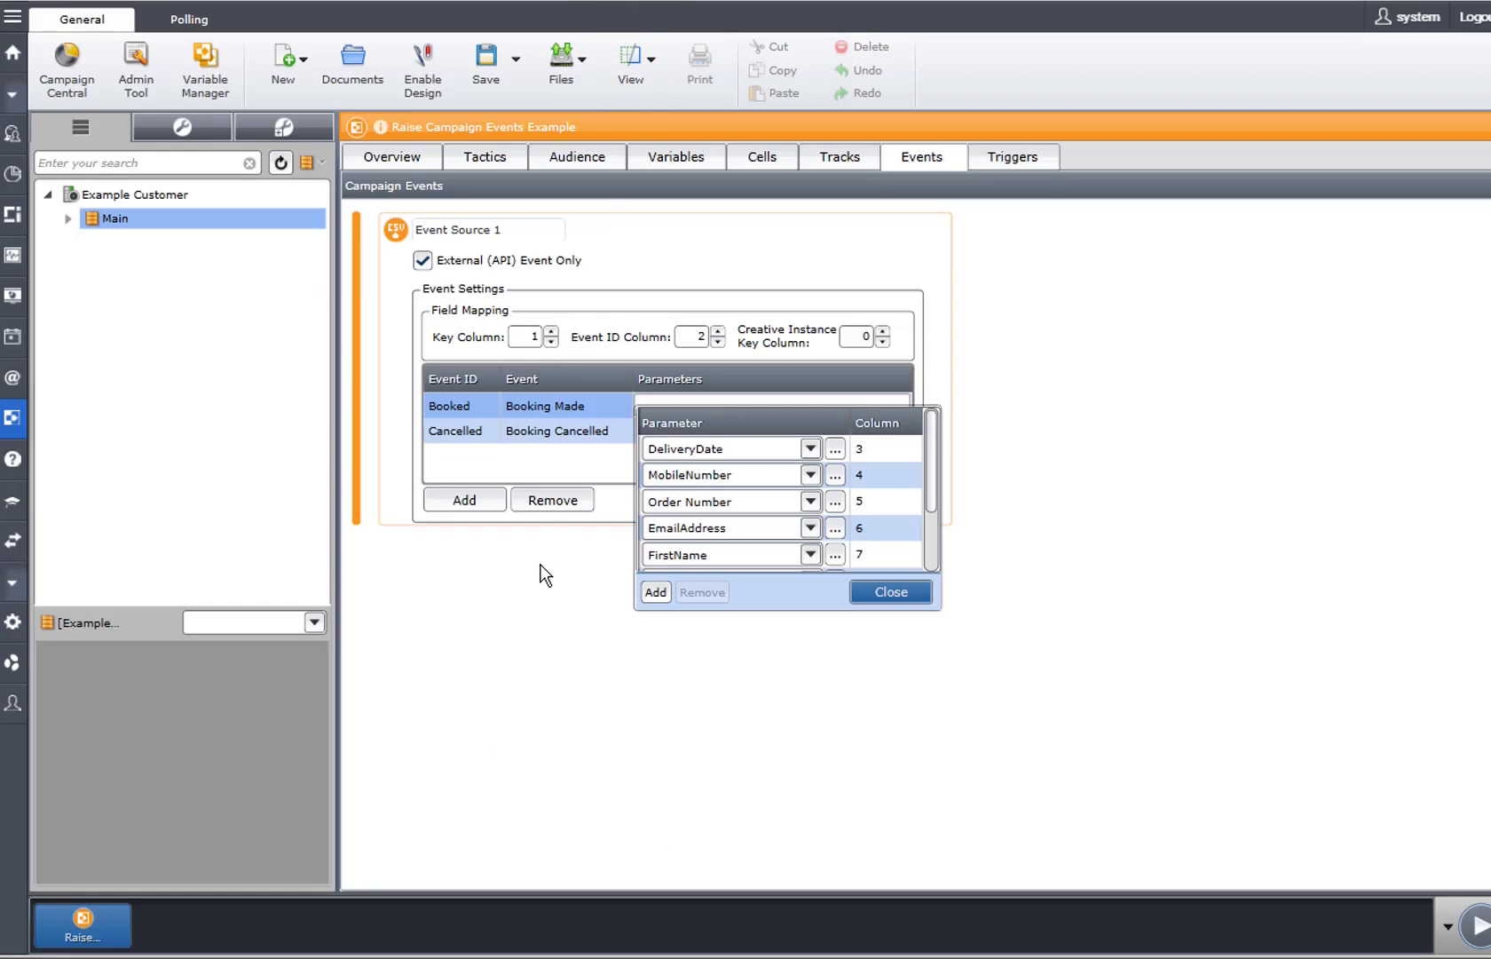
left_click(891, 592)
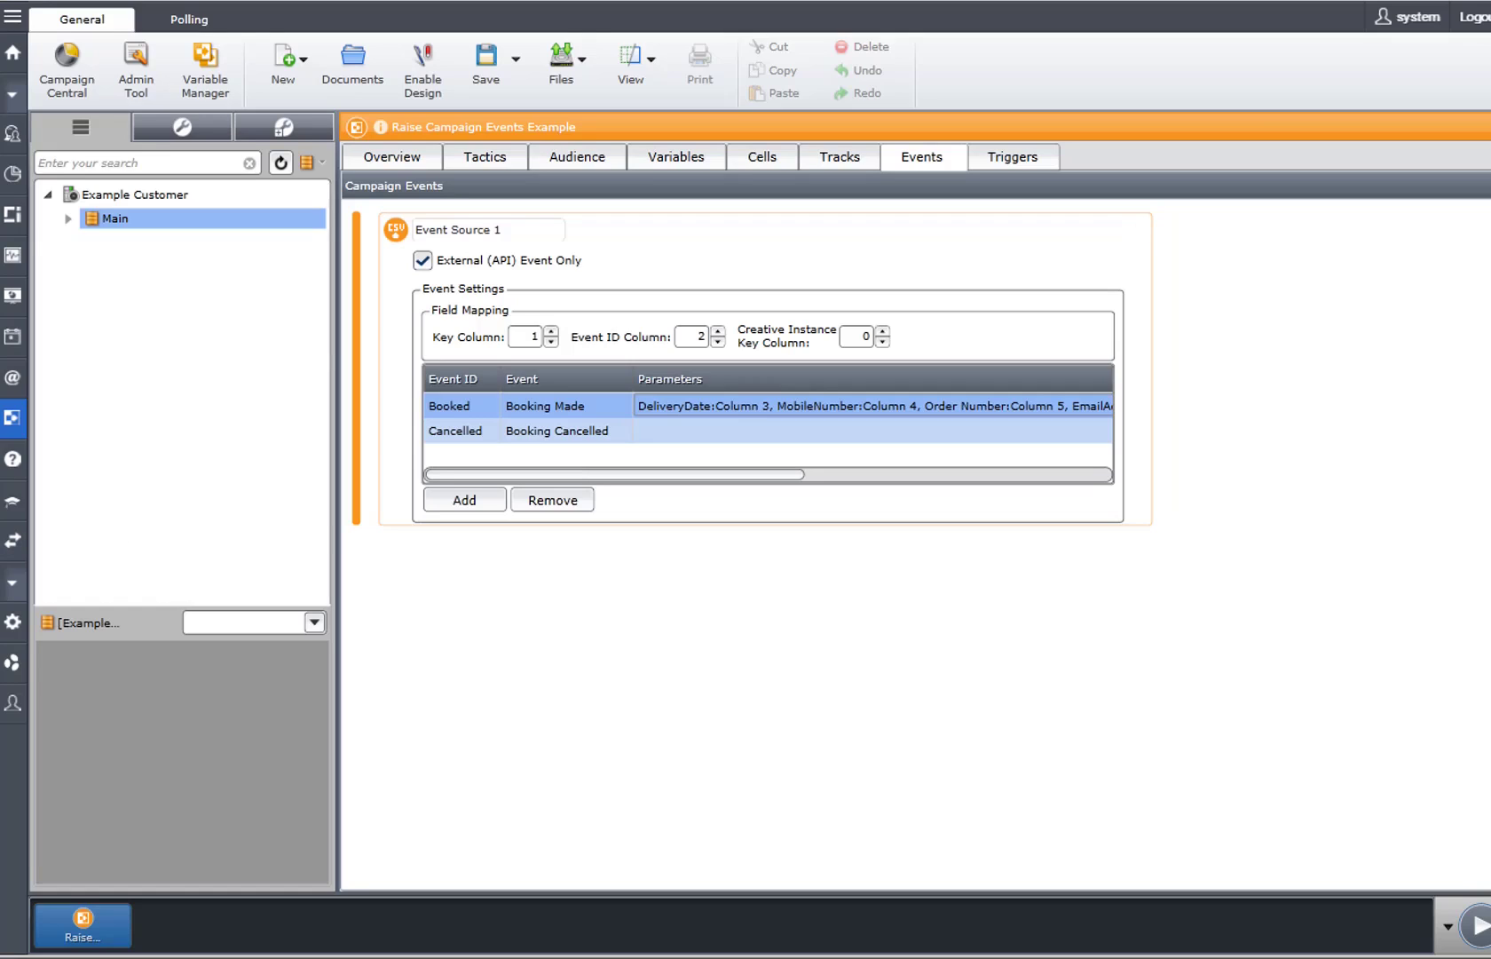
Review the campaign triggers, checking the event chosen for Booking Made and the go-to track for Booking Cancelled
left_click(1004, 162)
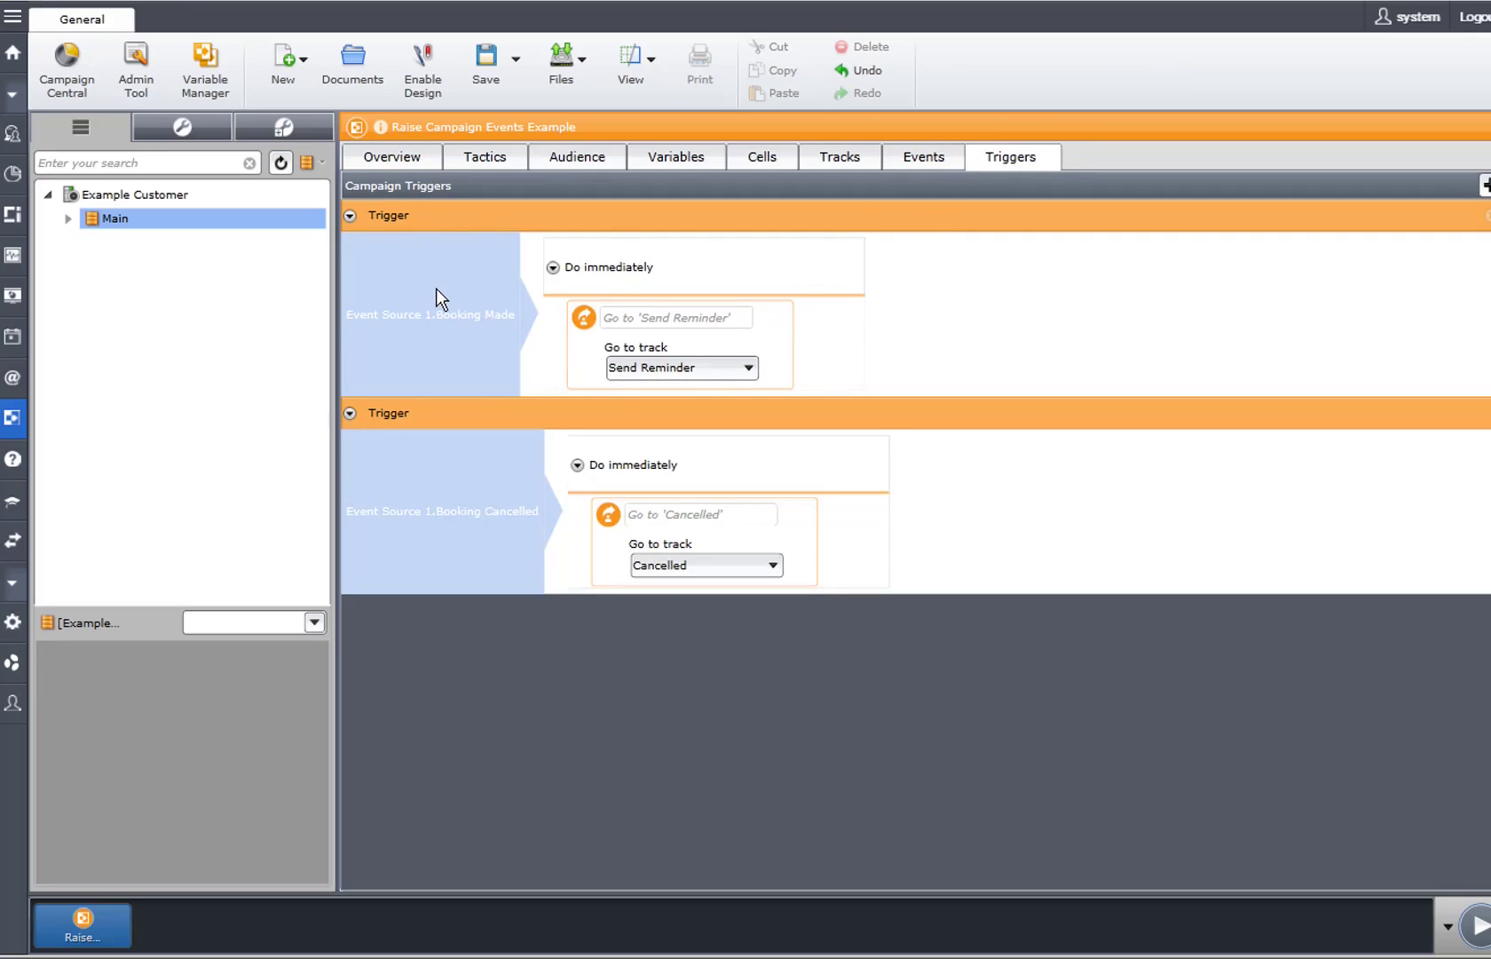
left_click(435, 318)
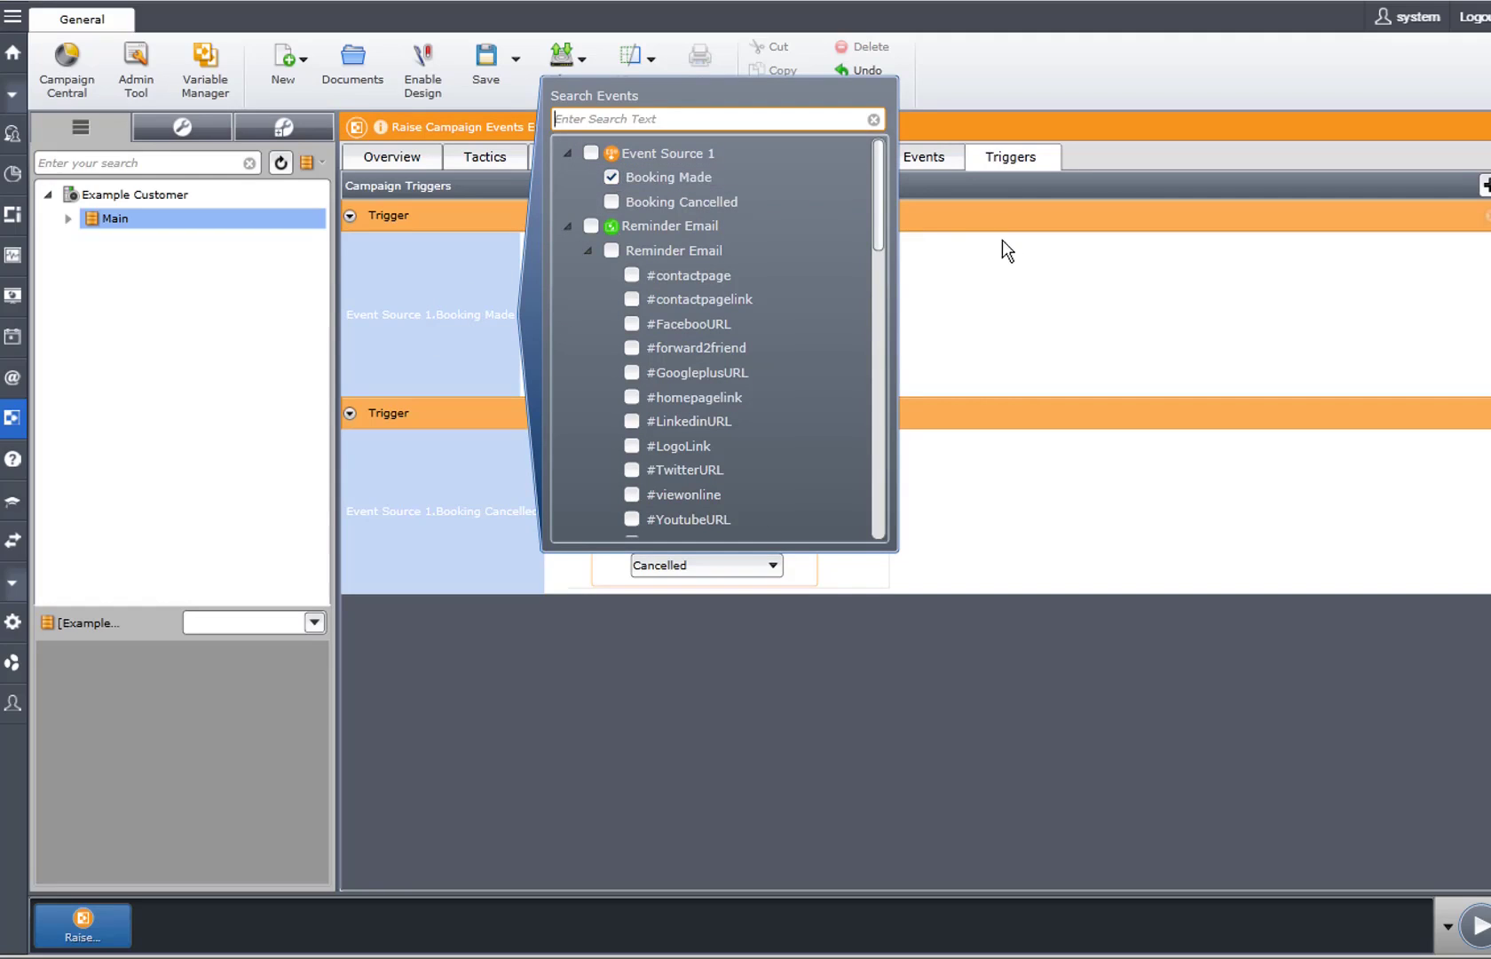
left_click(1003, 271)
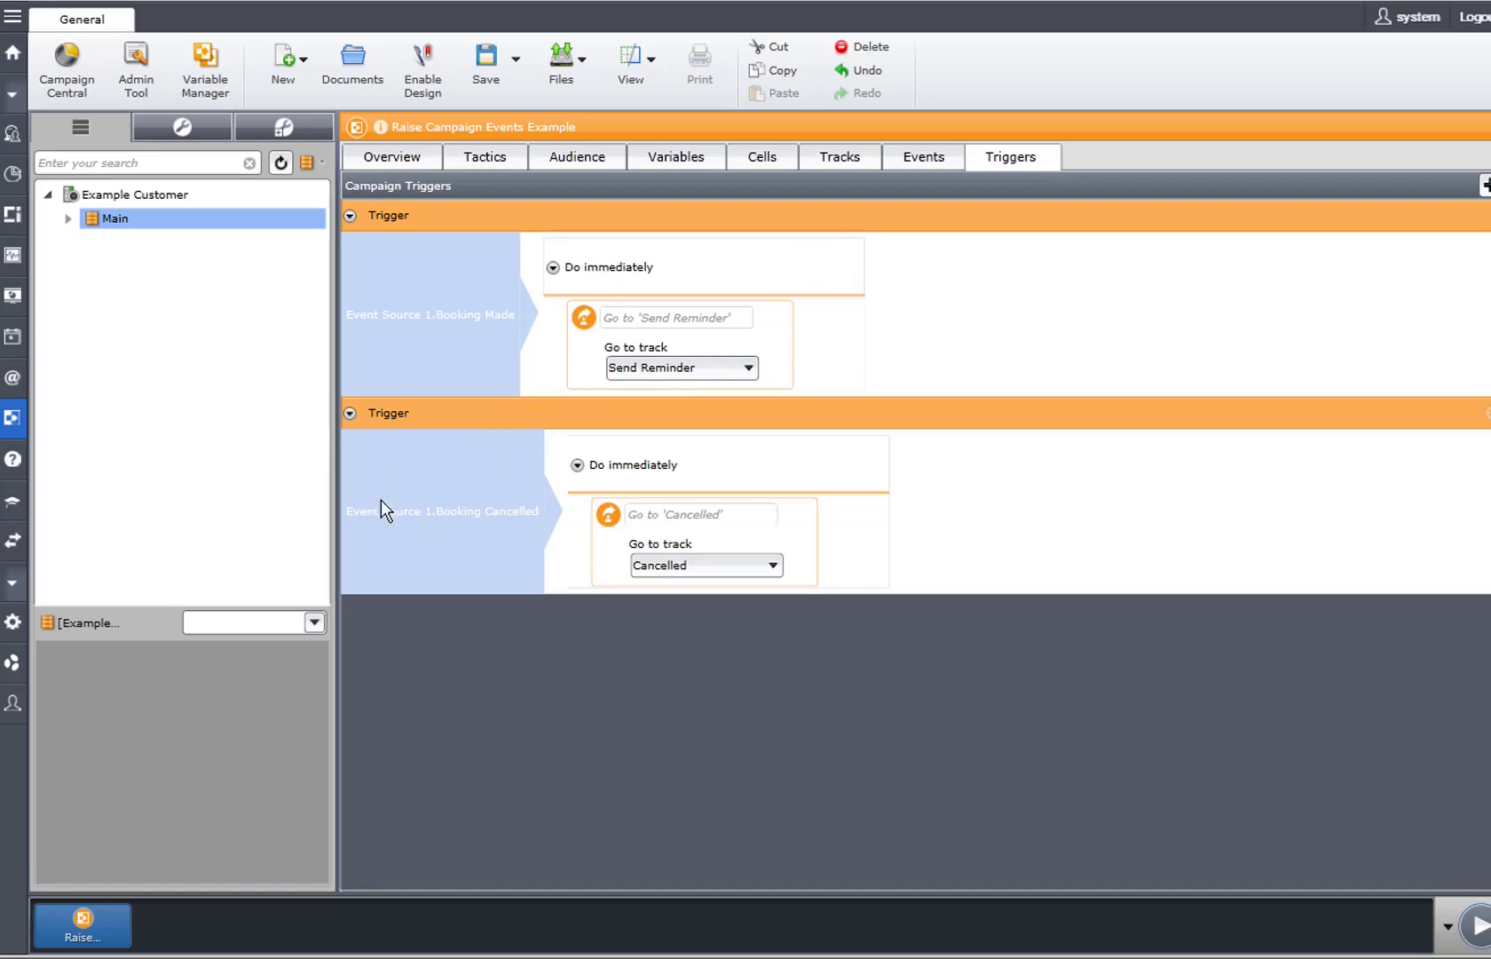
left_click(461, 527)
left_click(463, 517)
left_click(460, 522)
mouse_move(676, 509)
Refresh the per-track totals in the campaign overview
left_click(401, 155)
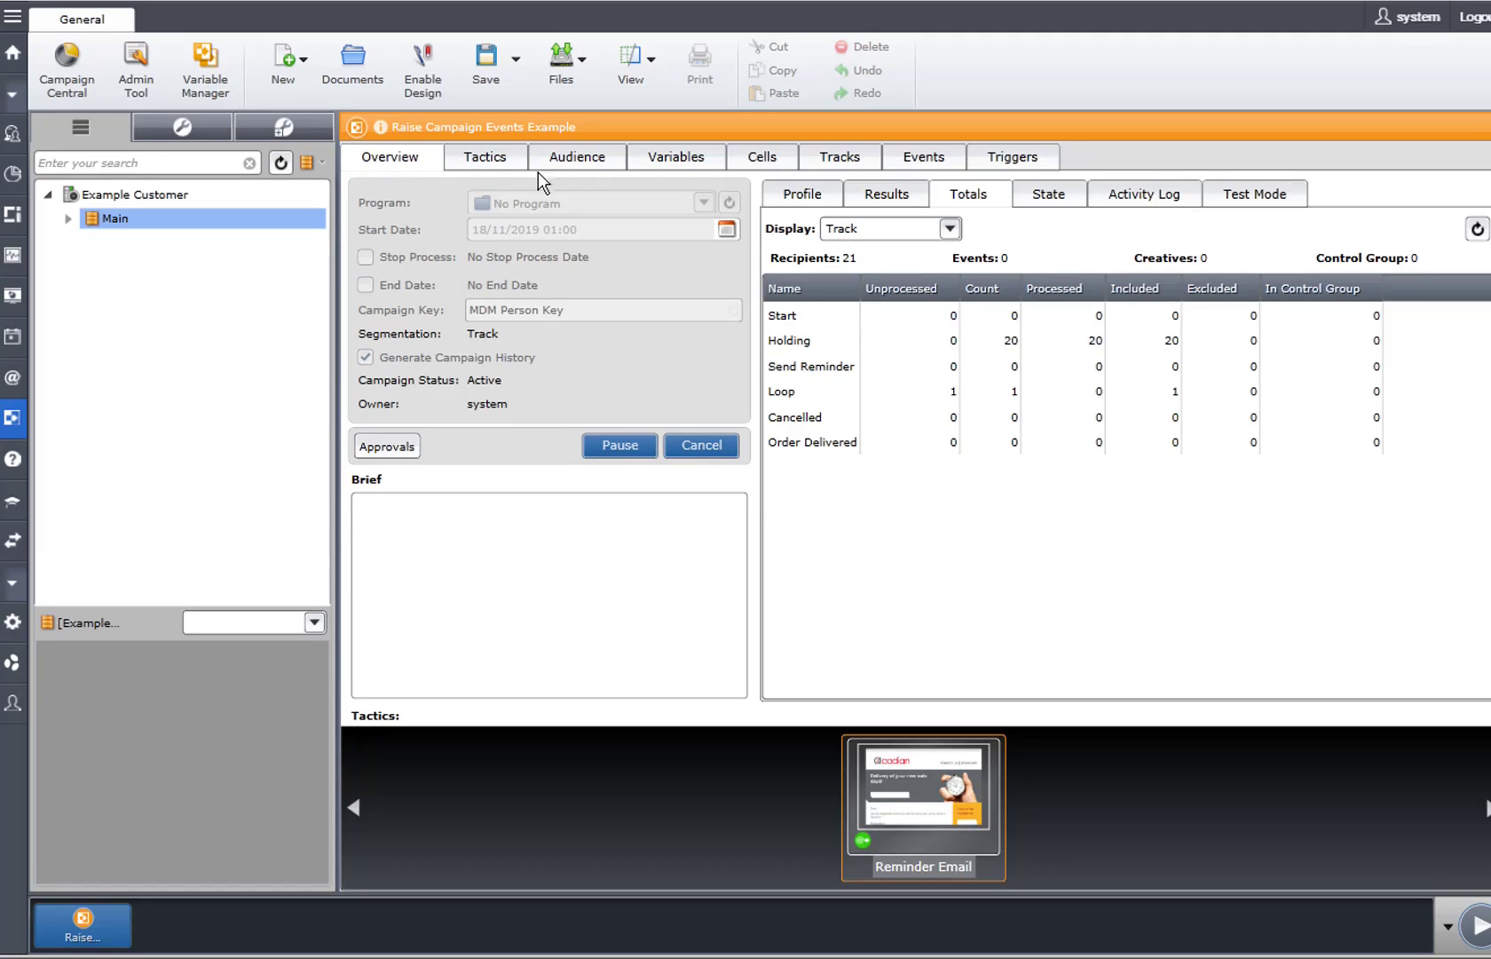
left_click(1470, 234)
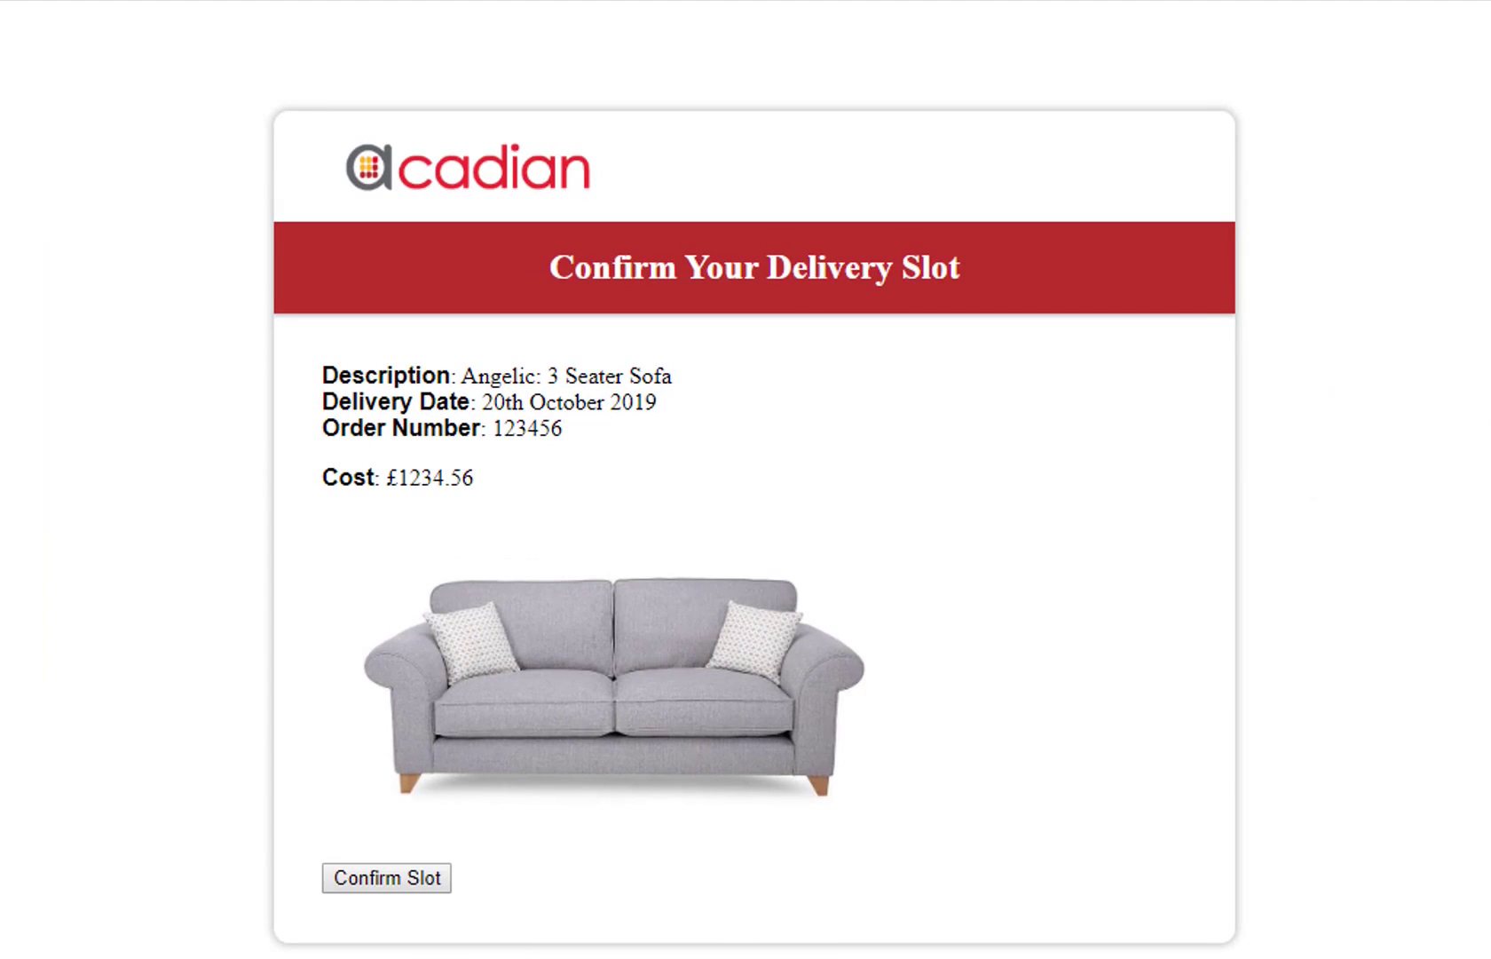
Confirm the delivery slot for the Angelic 3 Seater Sofa on the Acadian web page
left_click(413, 883)
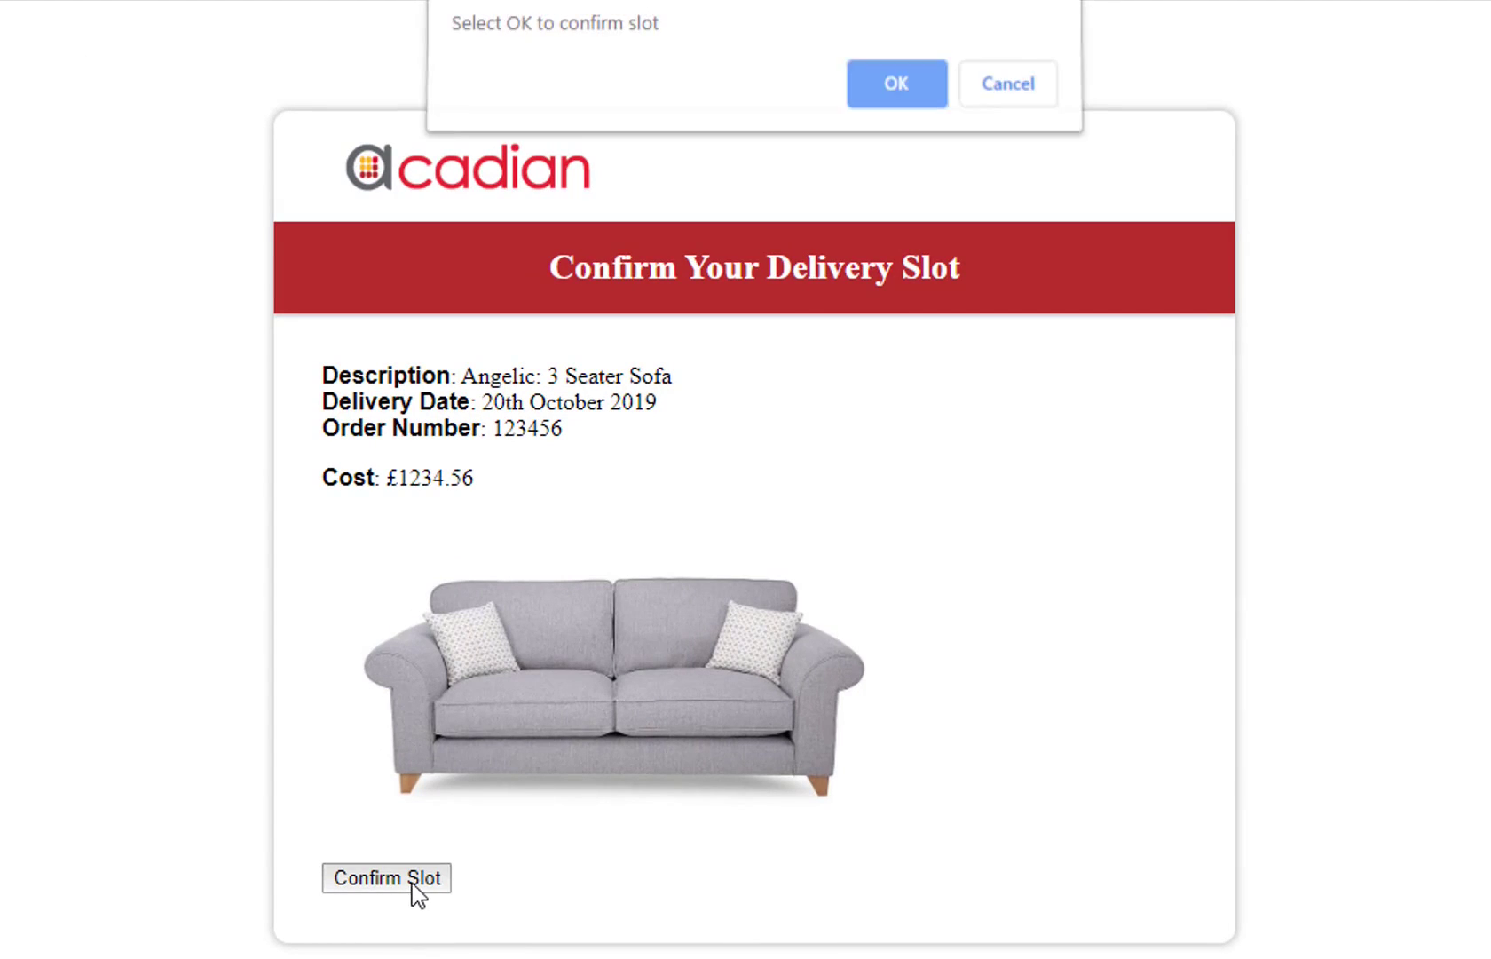
left_click(884, 91)
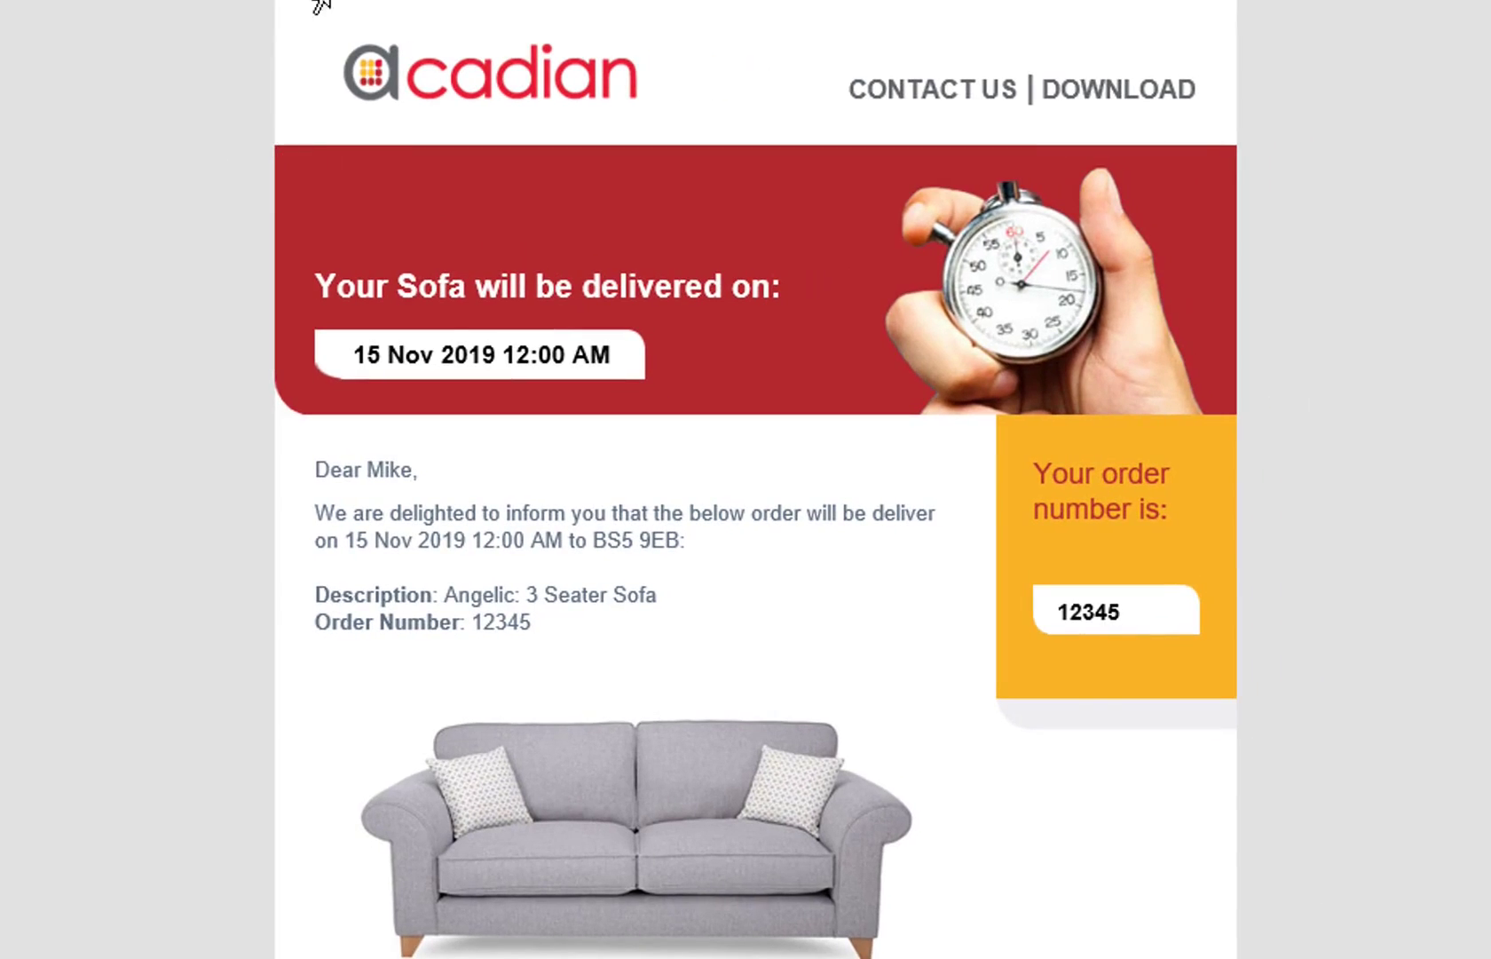
Read through the Acadian delivery email, checking the delivery date, order details and fabric protection offer
scroll(749, 566, "down", 3)
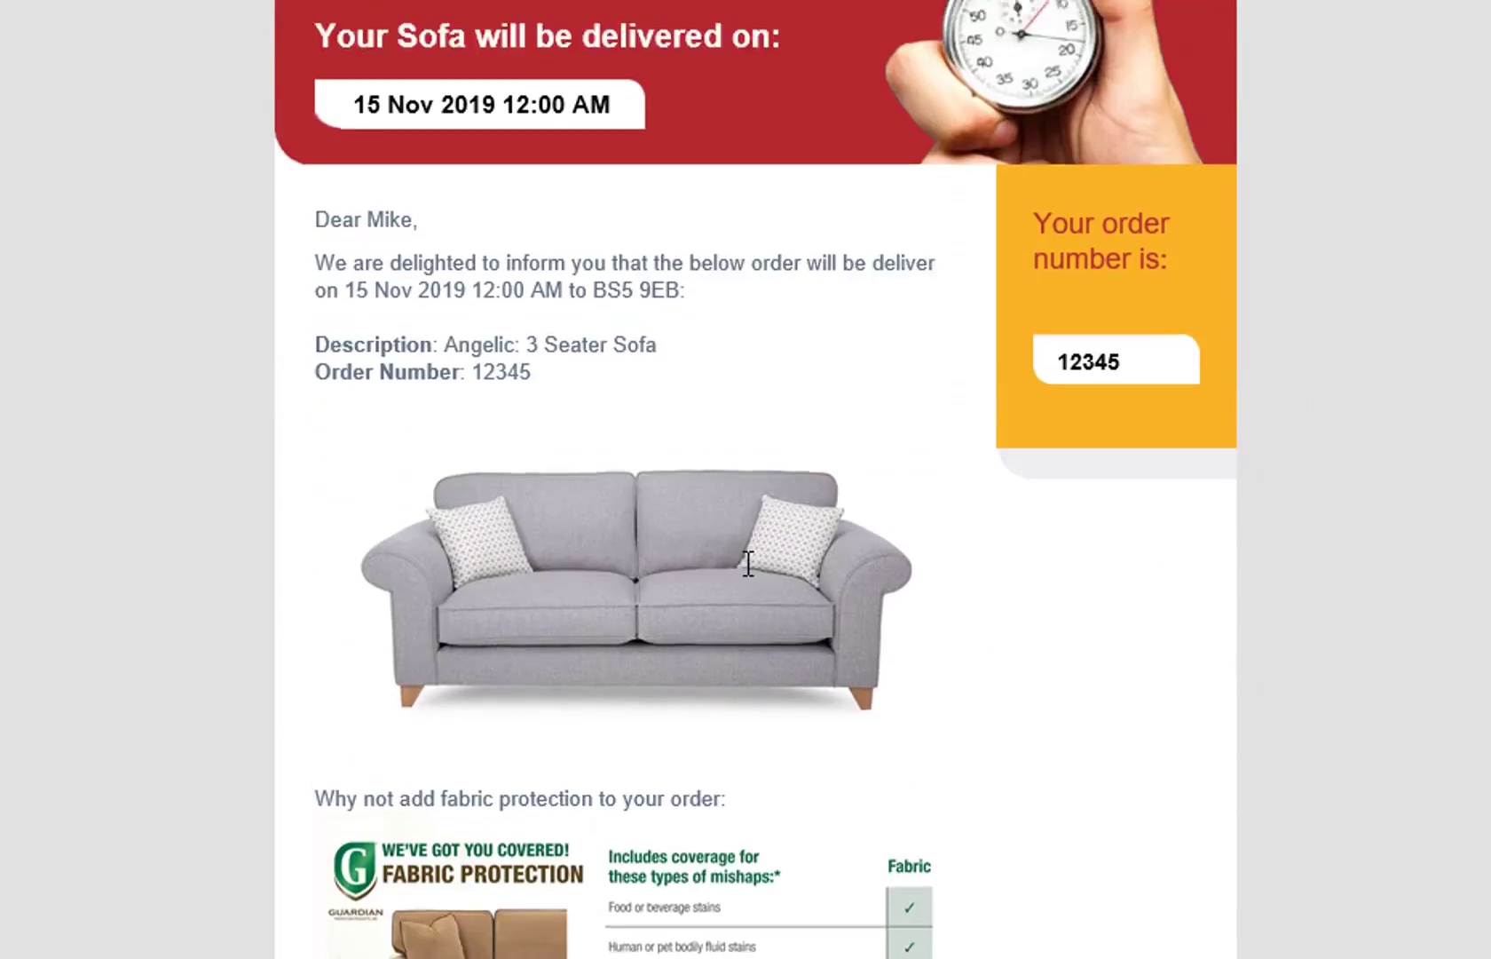
scroll(749, 577, "down", 4)
scroll(749, 582, "up", 6)
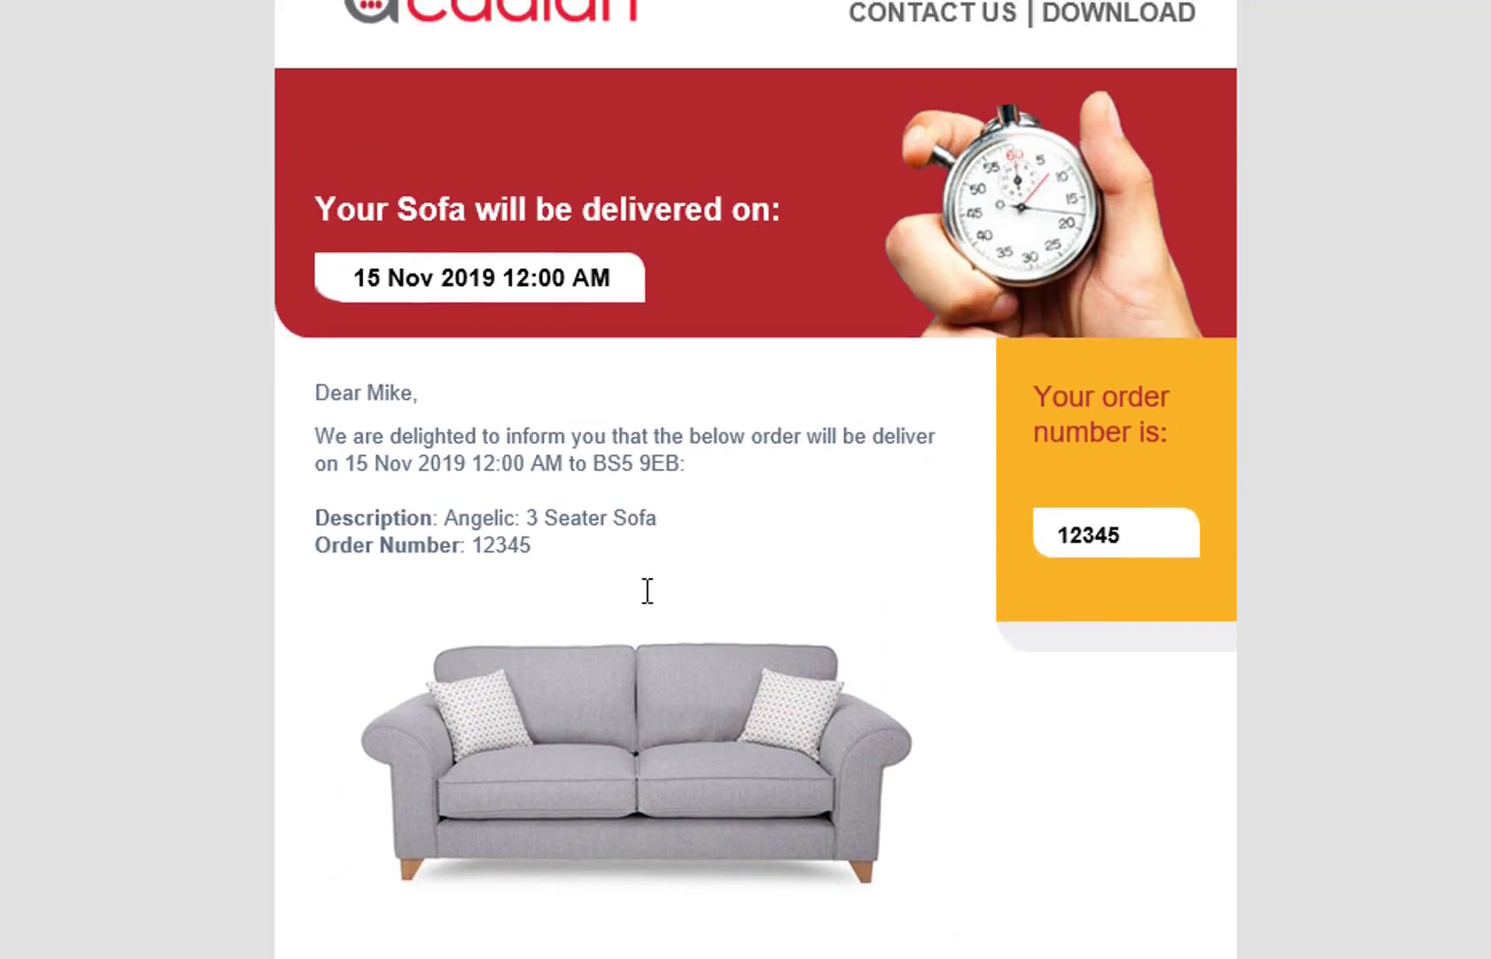
scroll(646, 592, "down", 1)
scroll(651, 588, "up", 1)
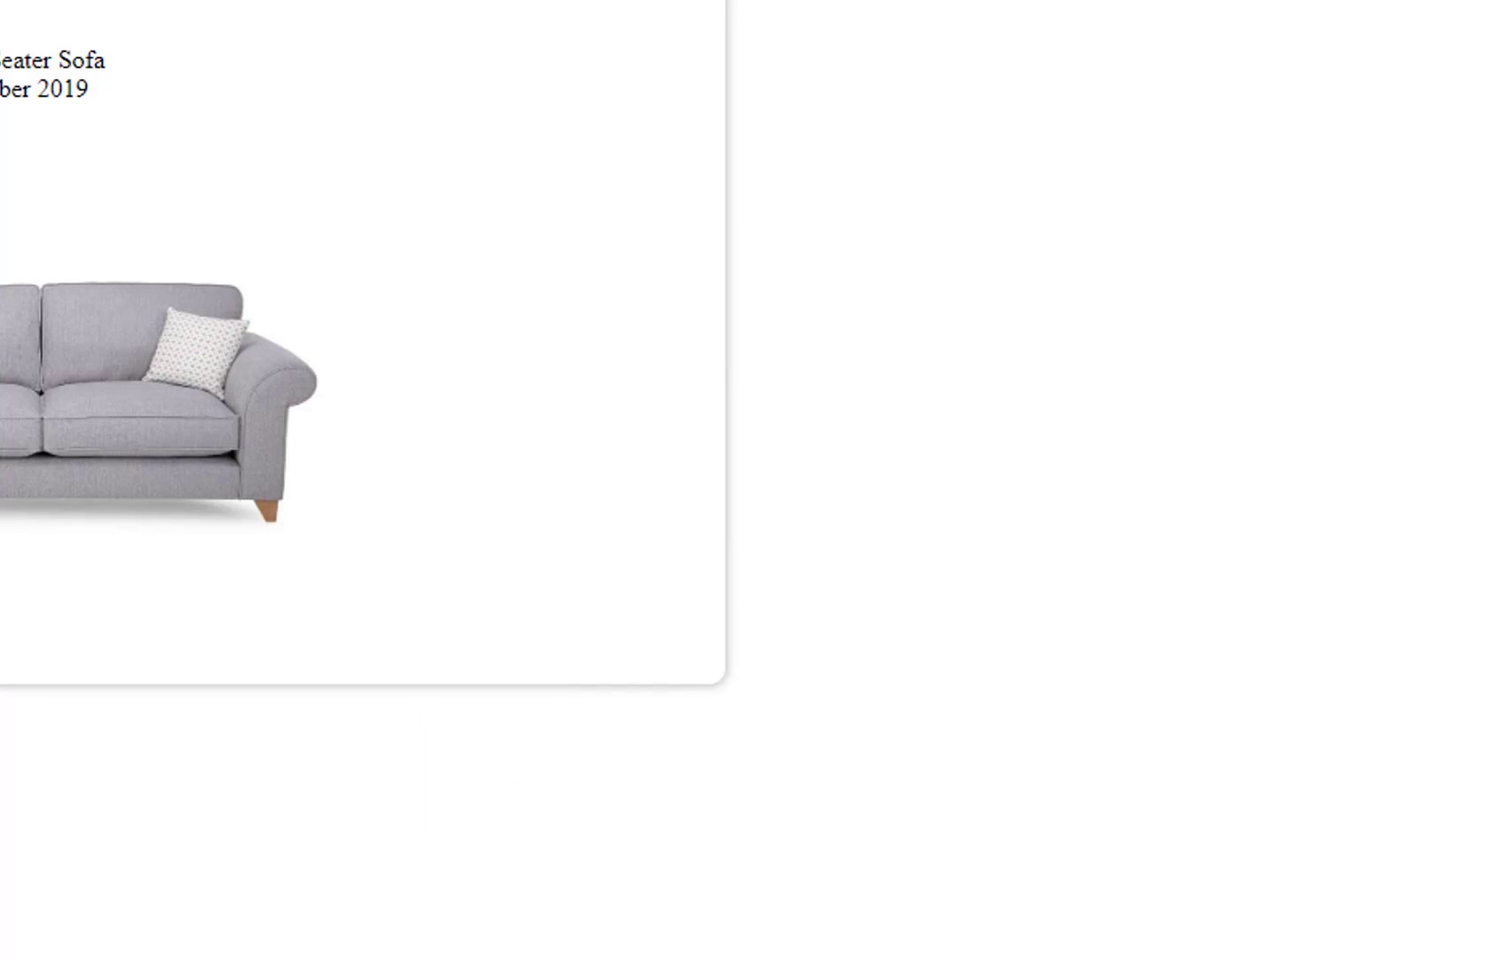
Back in Alterian Campaign Management, refresh the campaign's track totals and Activity Log, and examine the Implementing Tactic entries
left_click(670, 928)
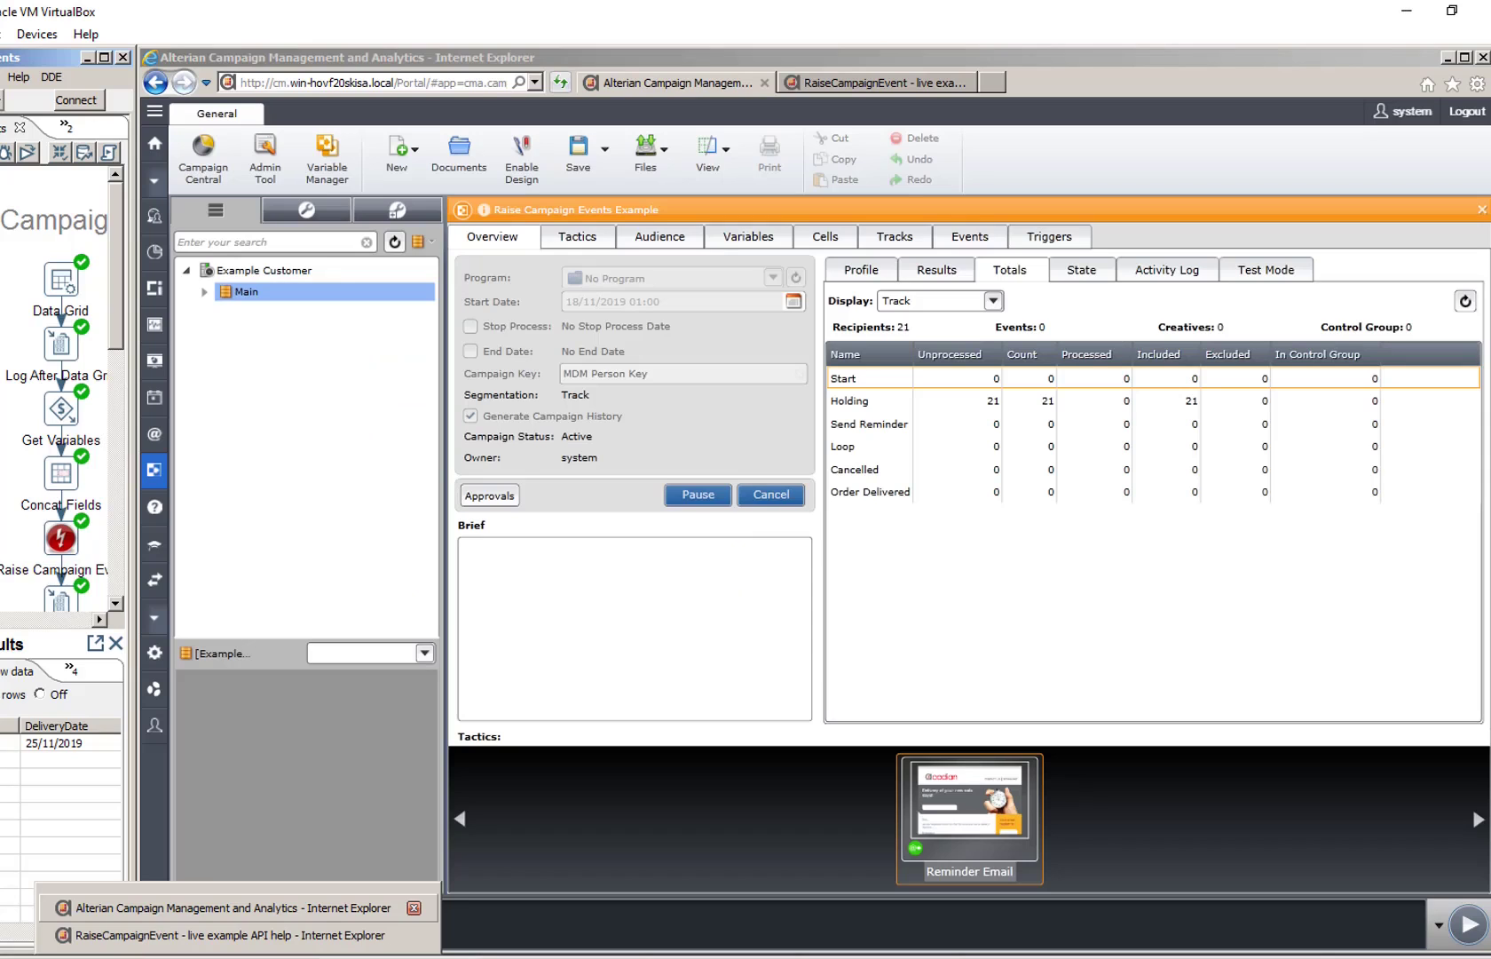
left_click(1465, 302)
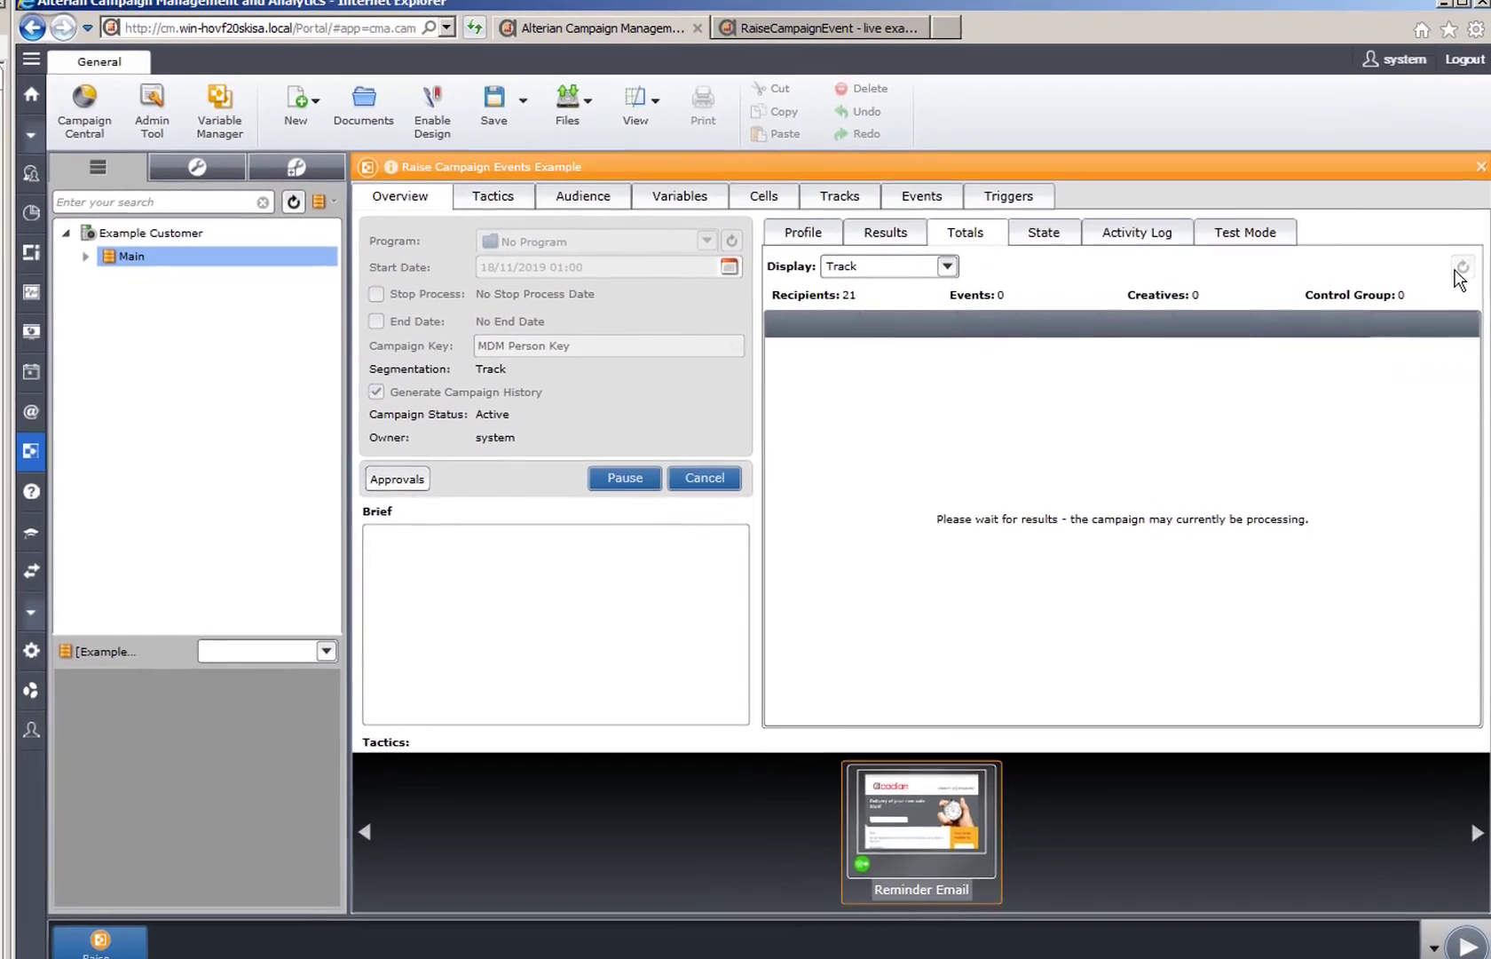
left_click(1135, 229)
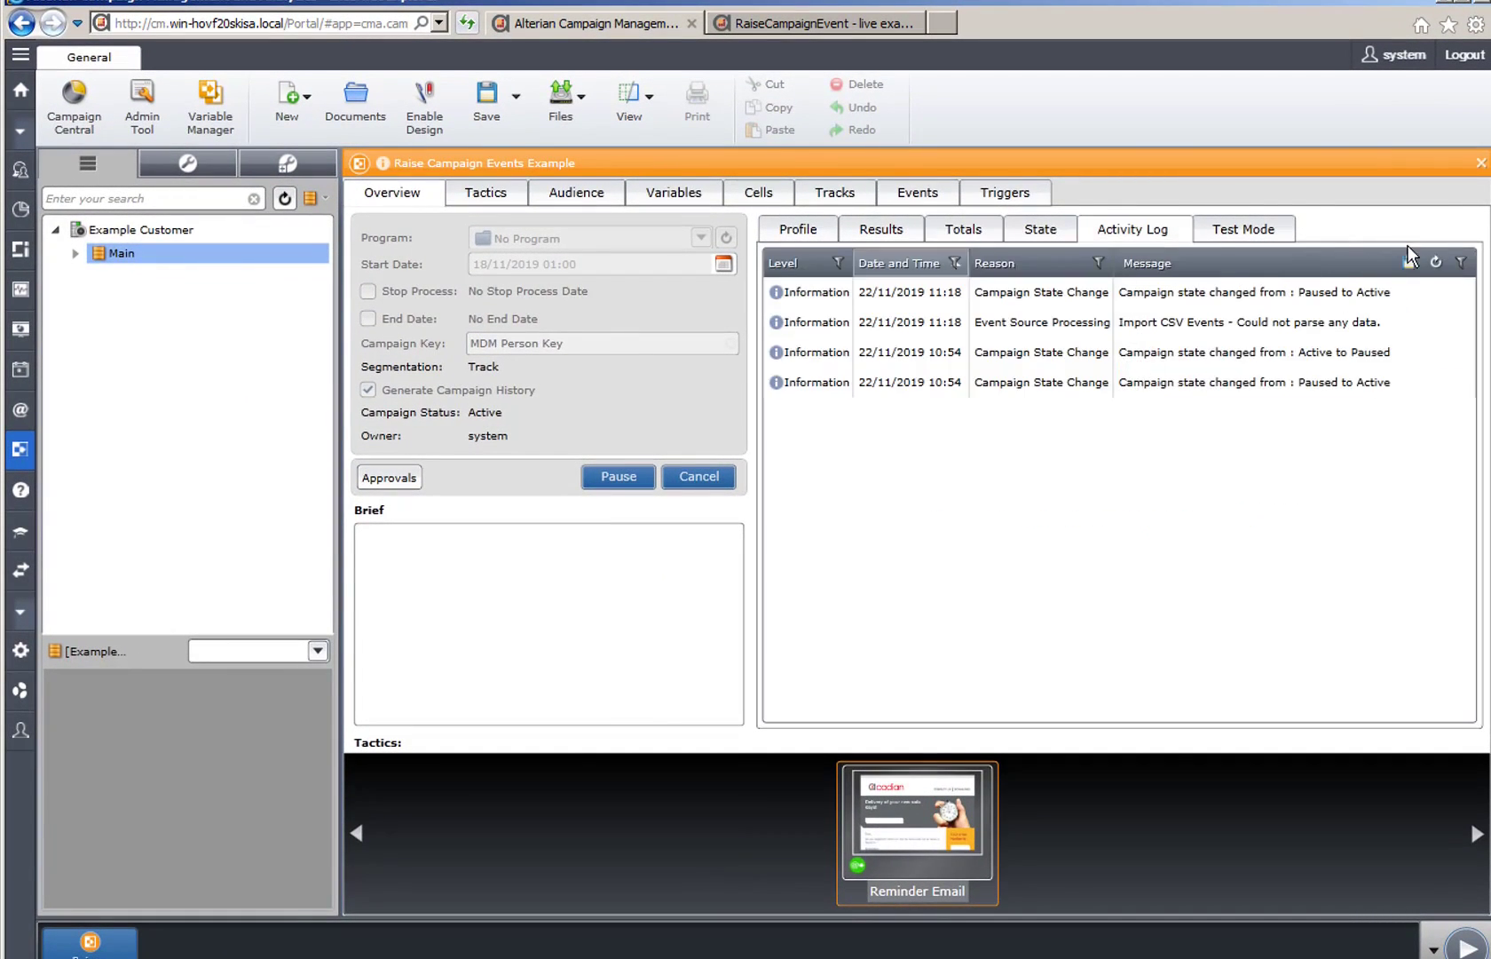
left_click(1437, 264)
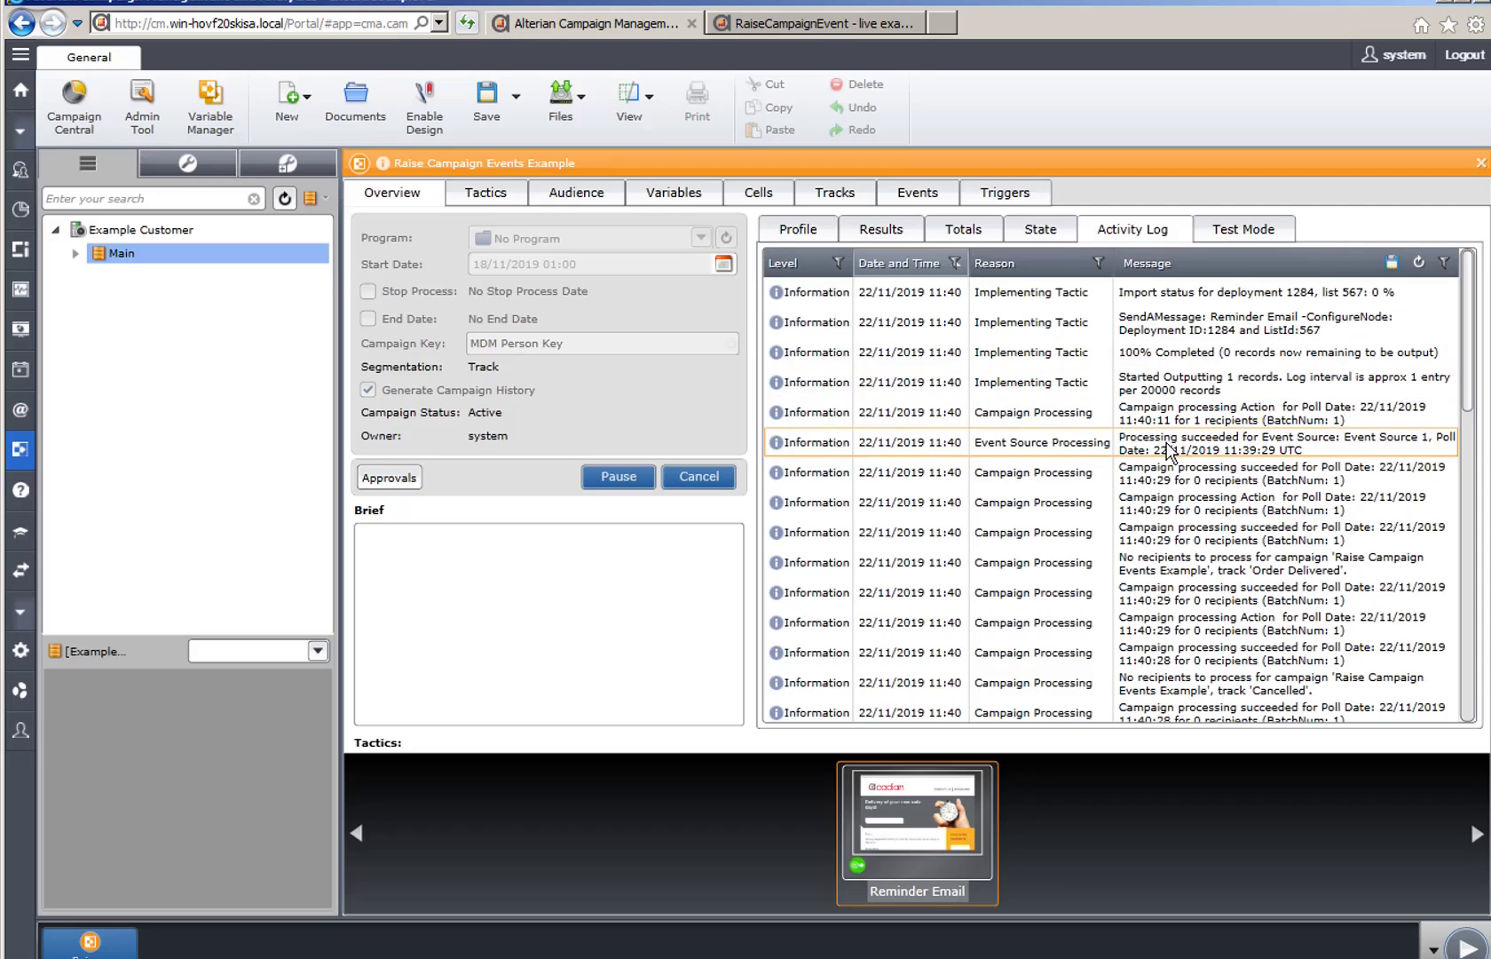
left_click(1064, 386)
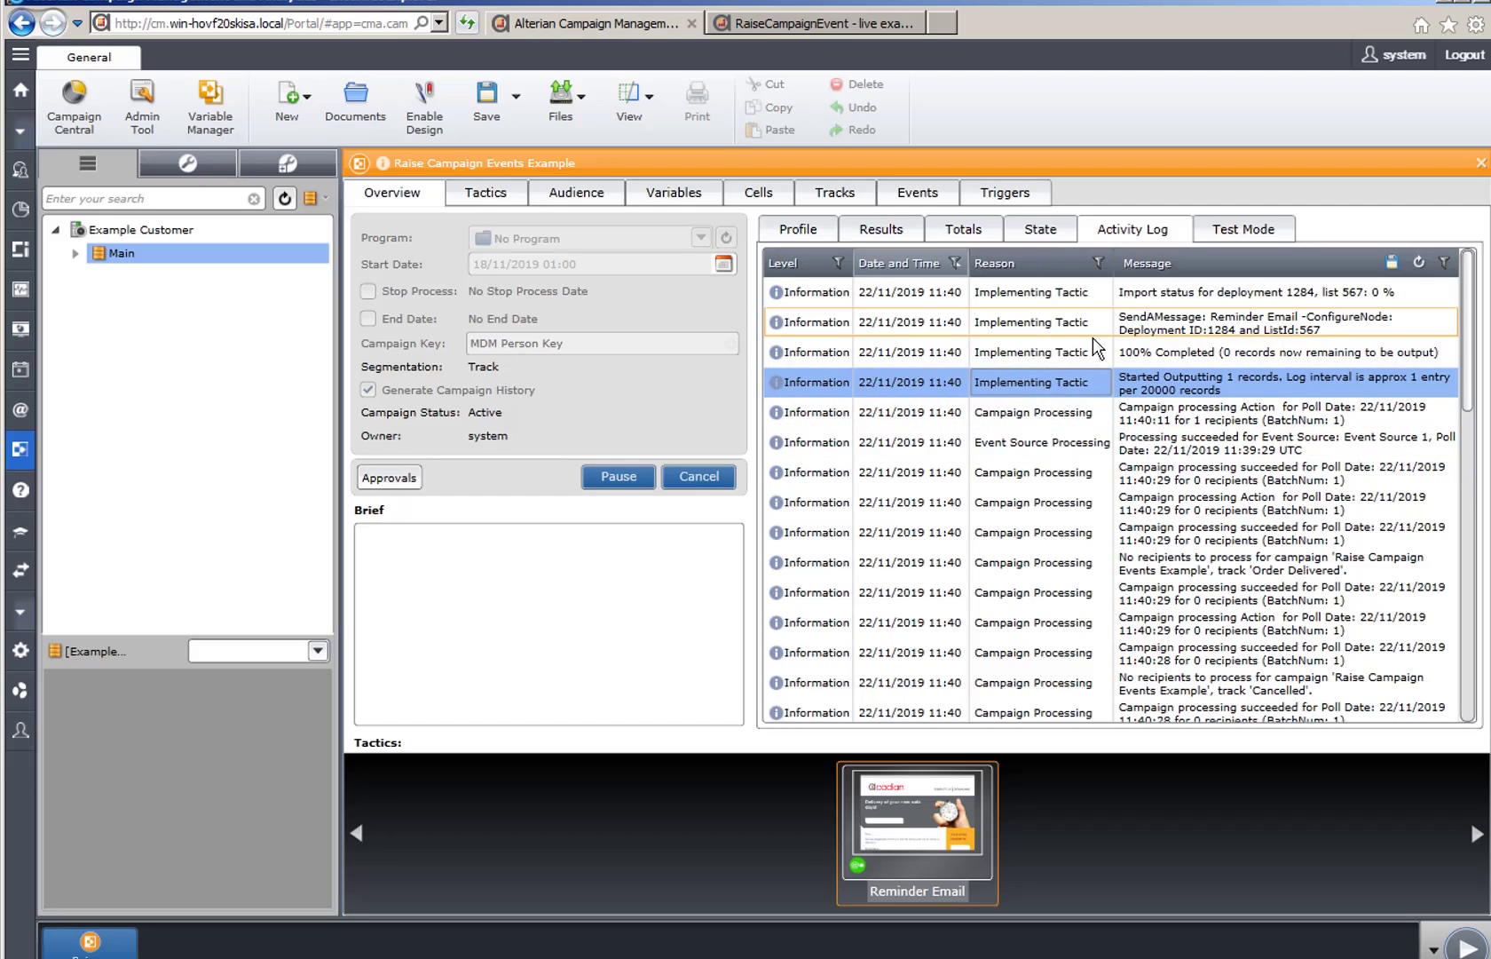
Review the campaign triggers, then expand the Send Reminder track with the Start and Holding tracks collapsed and examine its reminder conditions
left_click(1018, 194)
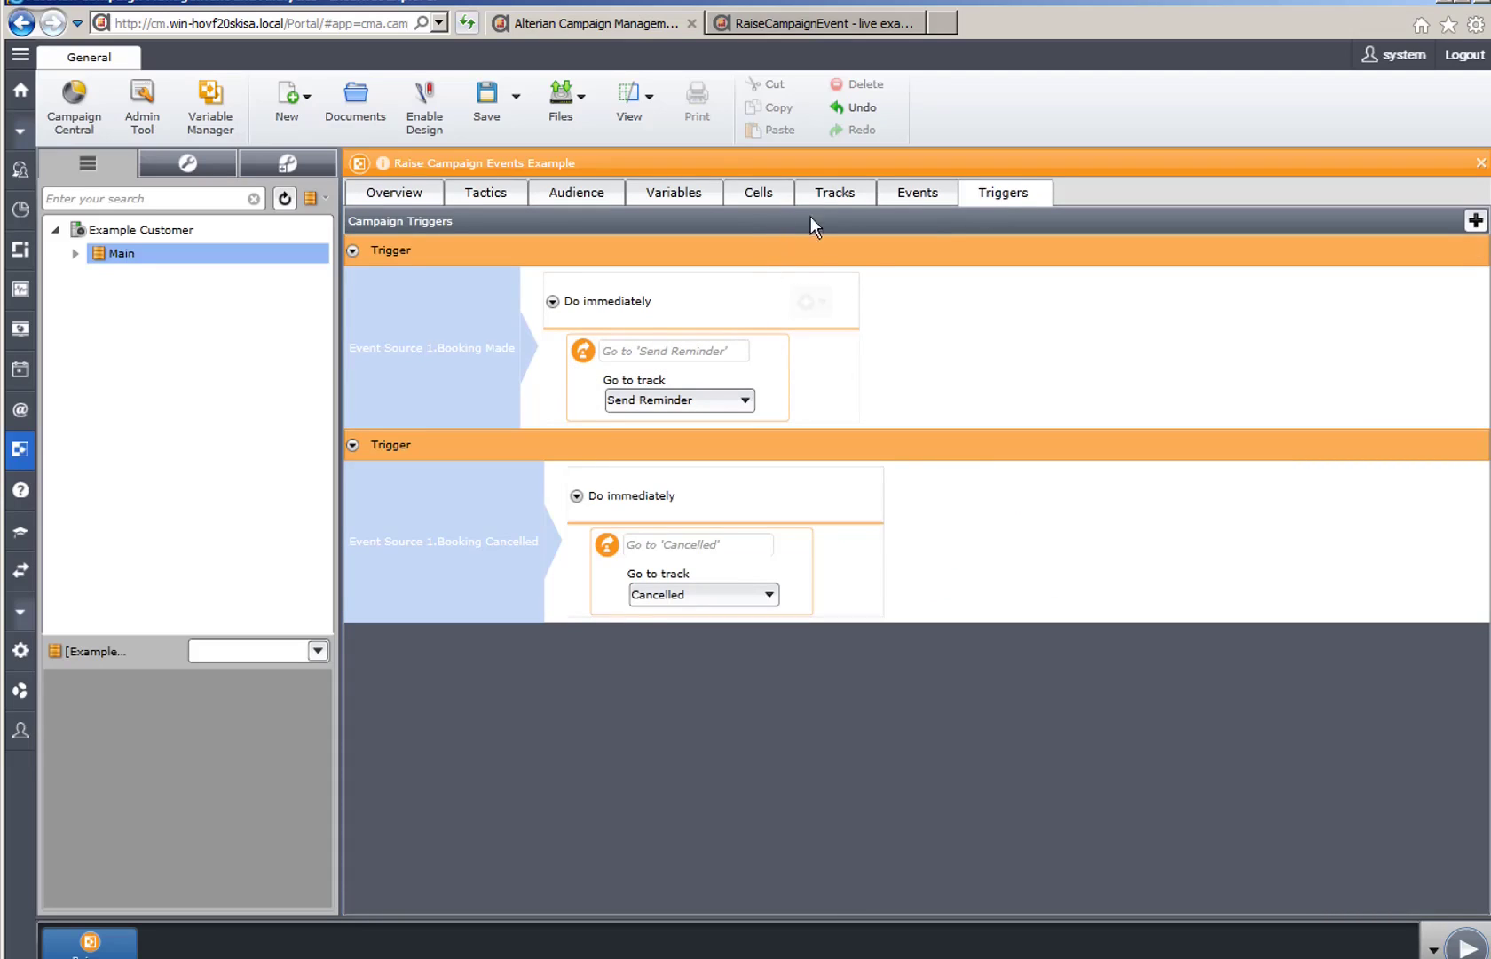
left_click(835, 194)
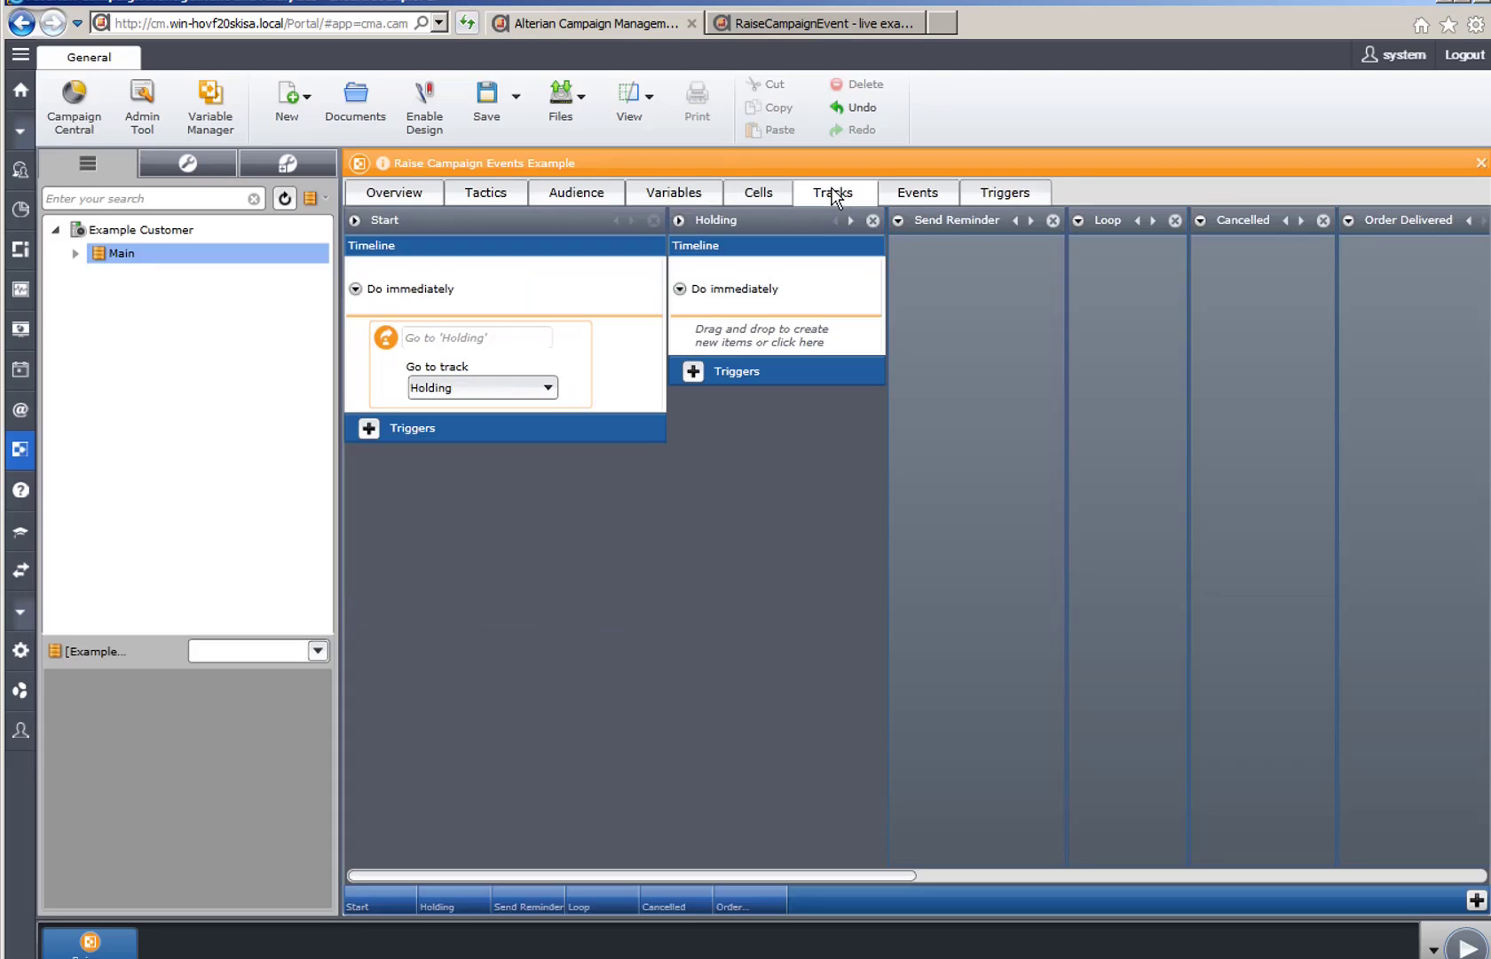
left_click(899, 219)
left_click(678, 219)
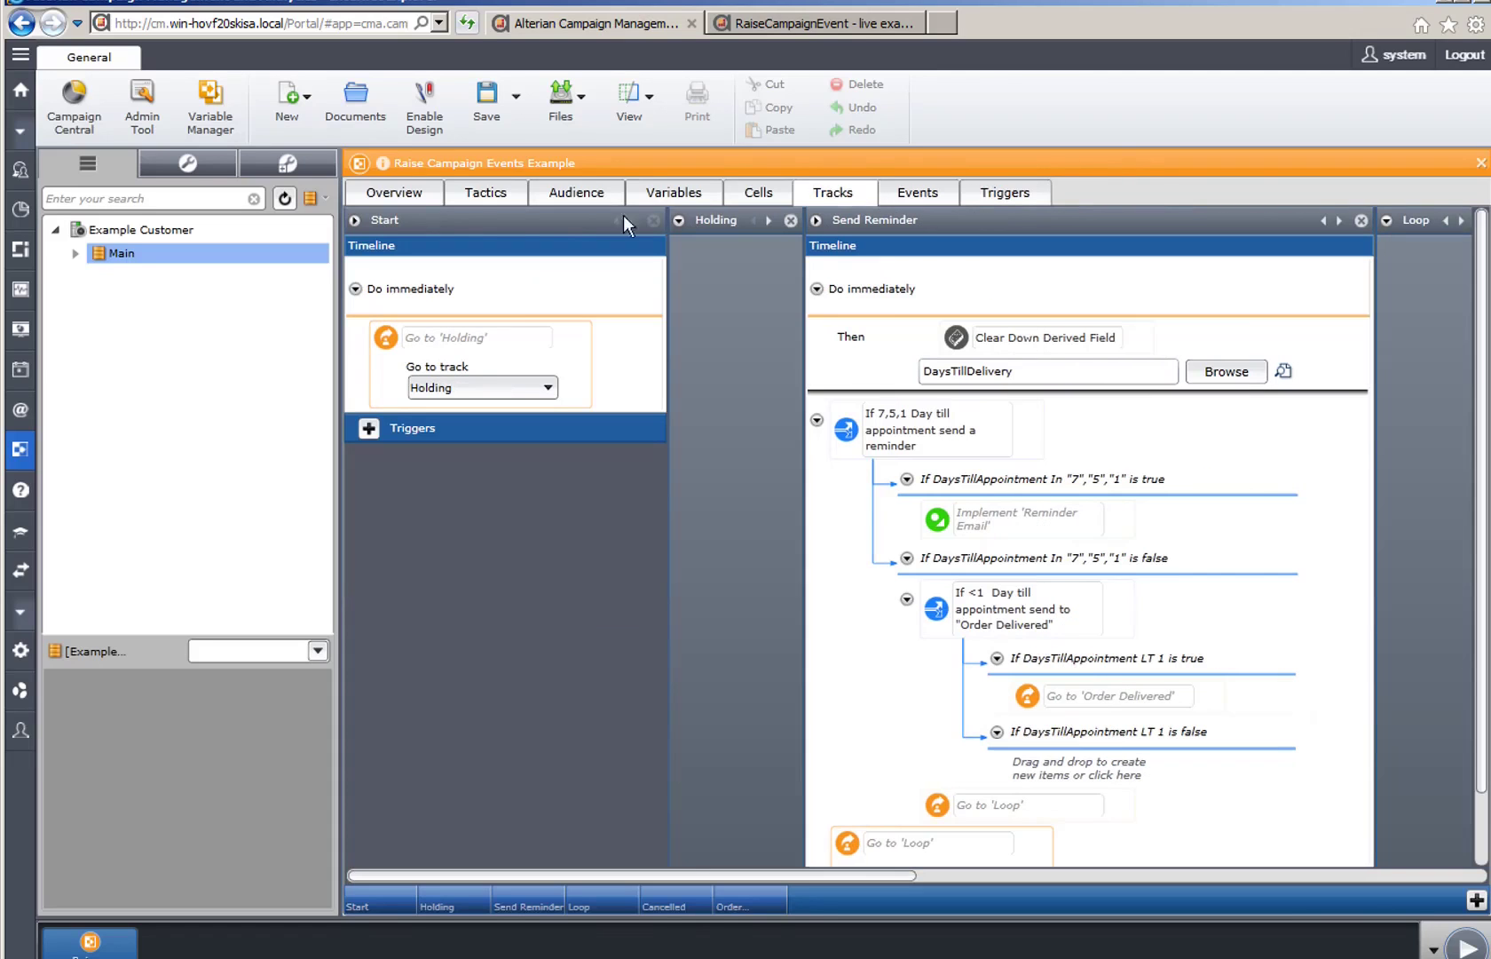
left_click(356, 220)
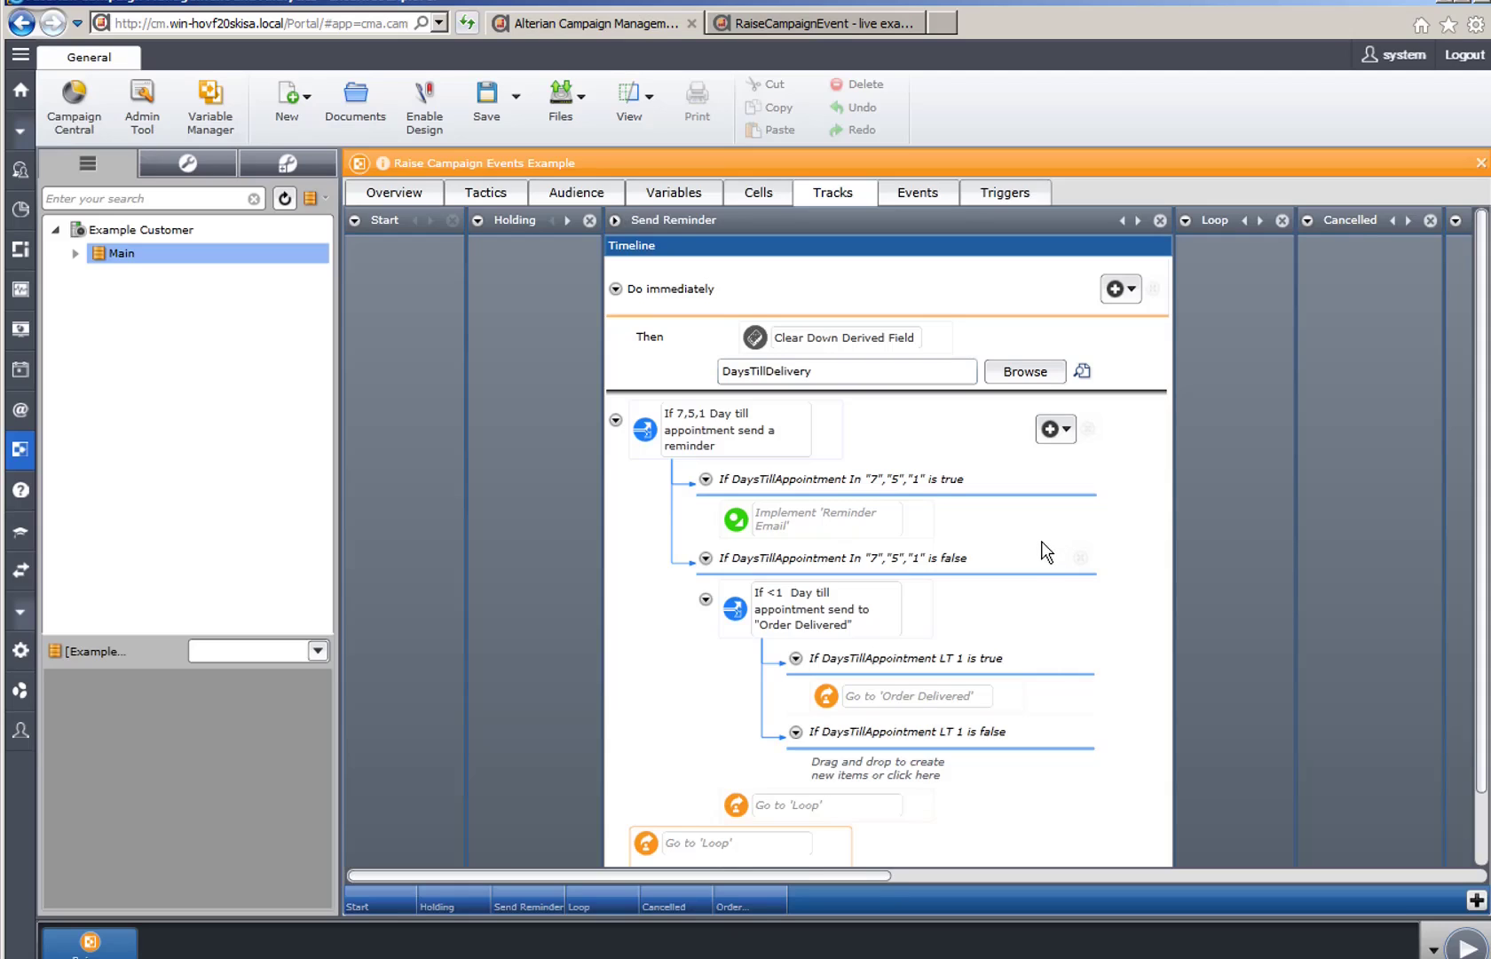
Check the Reminder Email tactic implemented by the Send Reminder track, then return to the tracks and expand the Loop track
mouse_move(794, 533)
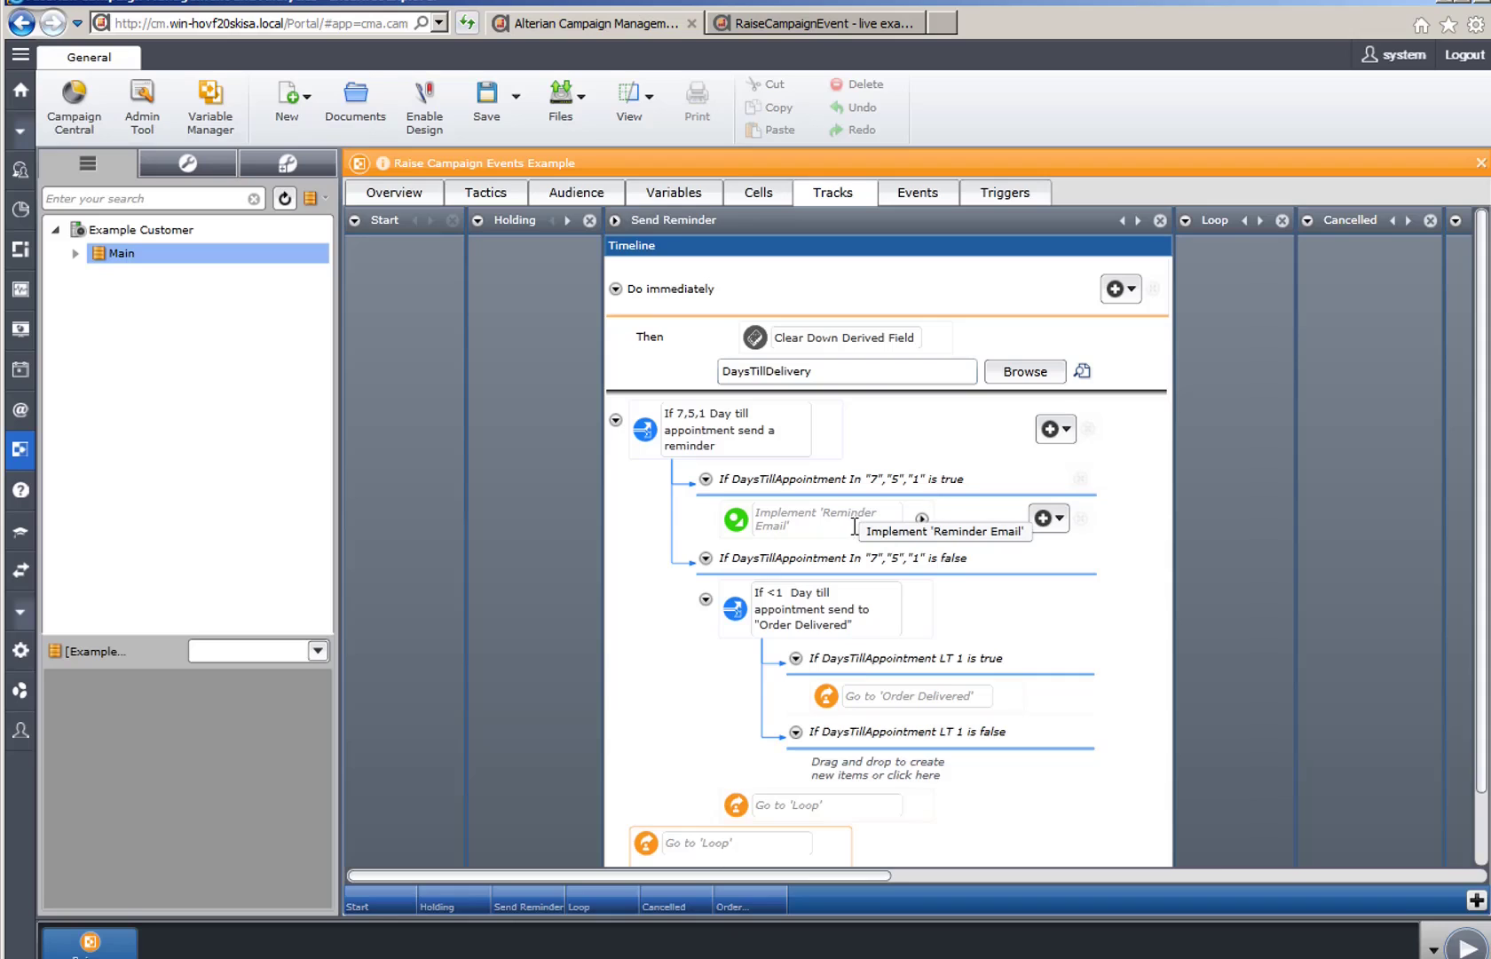
left_click(504, 193)
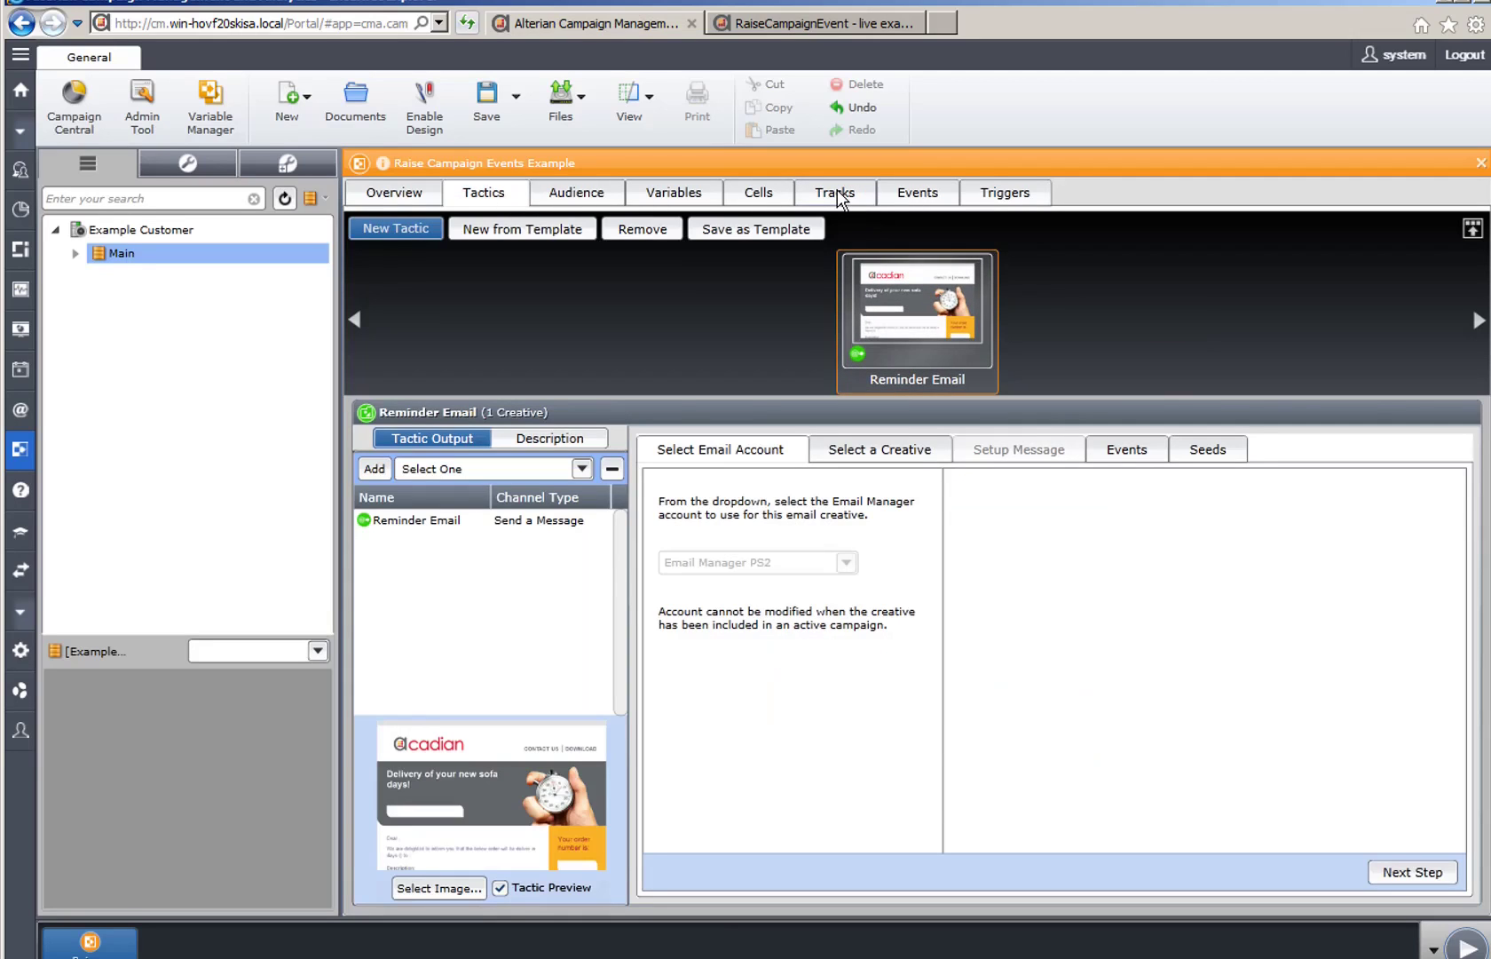
left_click(839, 195)
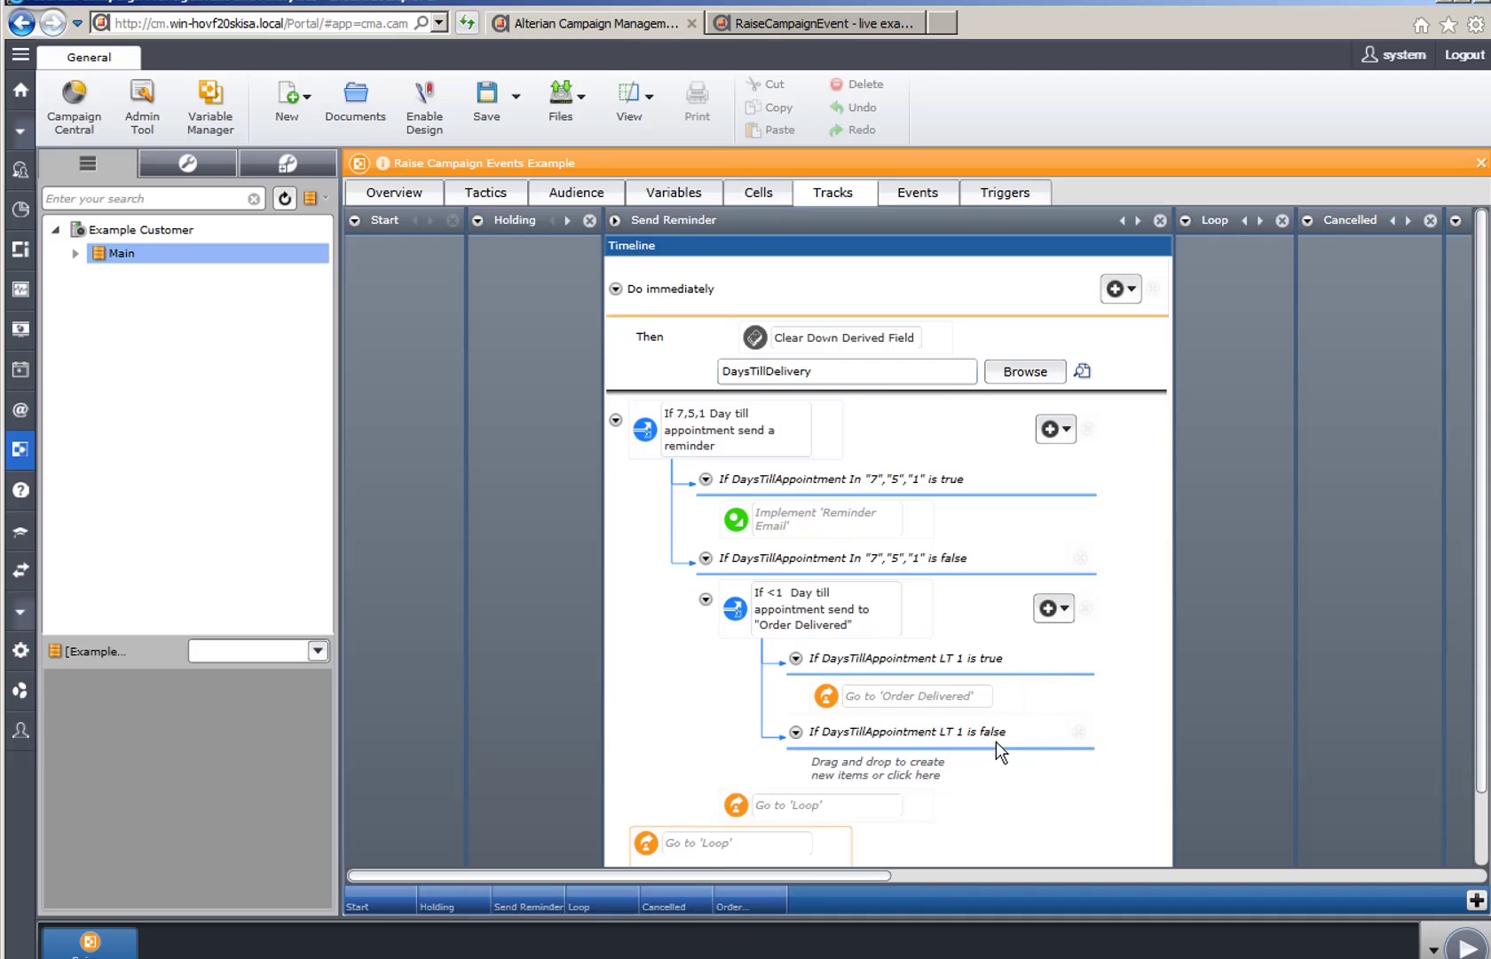
left_click(1186, 220)
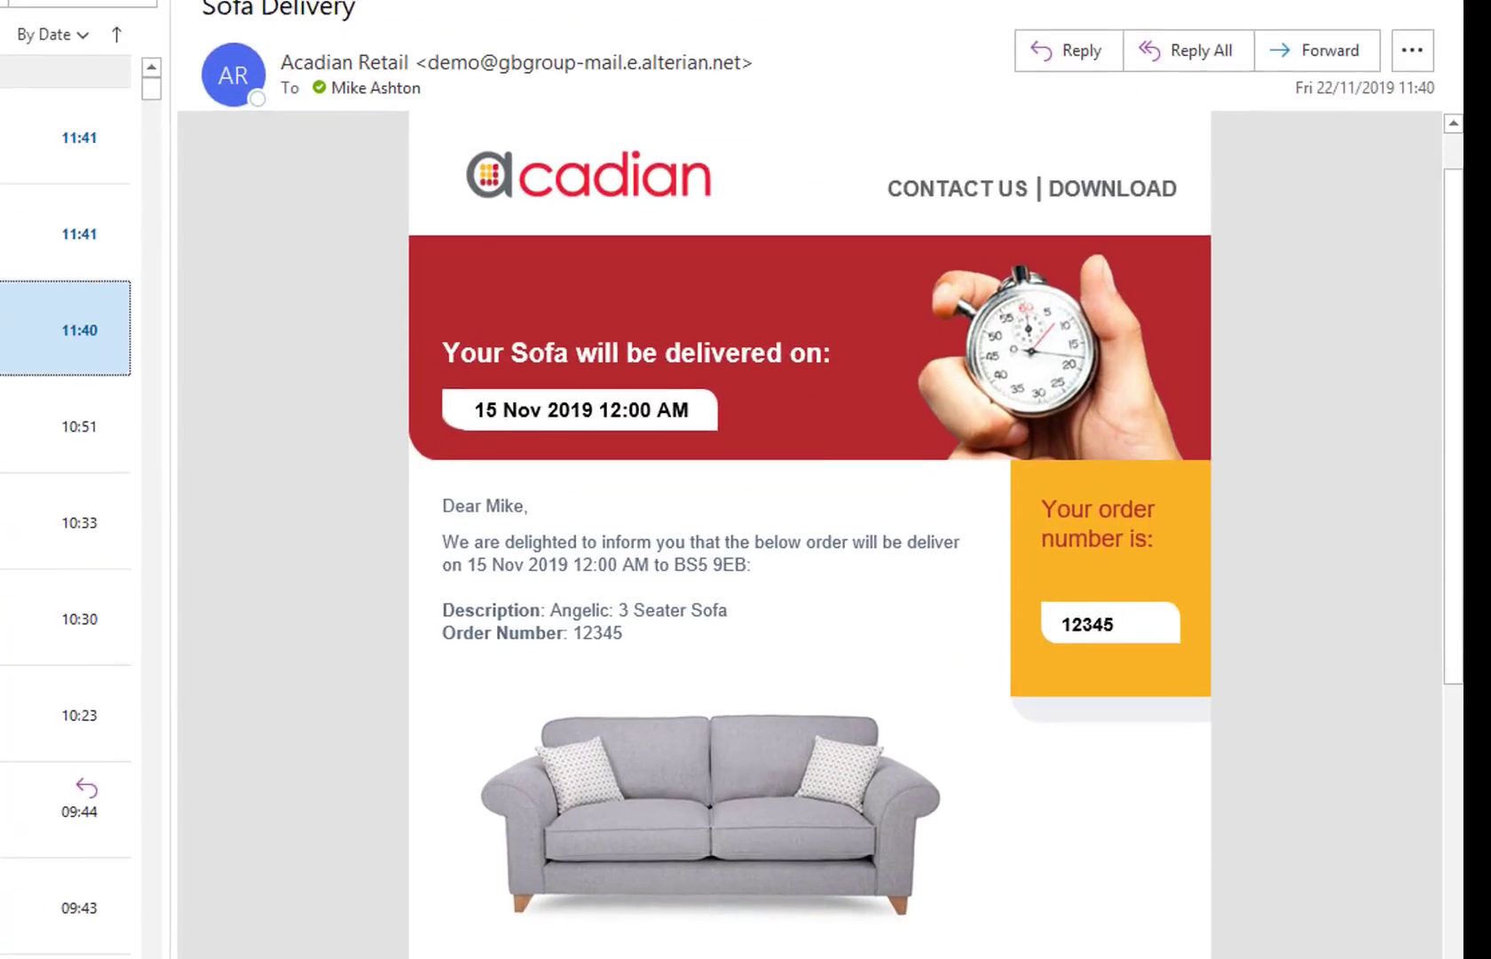
In the email inbox, open the newer Acadian message above the sofa delivery confirmation and read its delivery reminder and order details
key("Up")
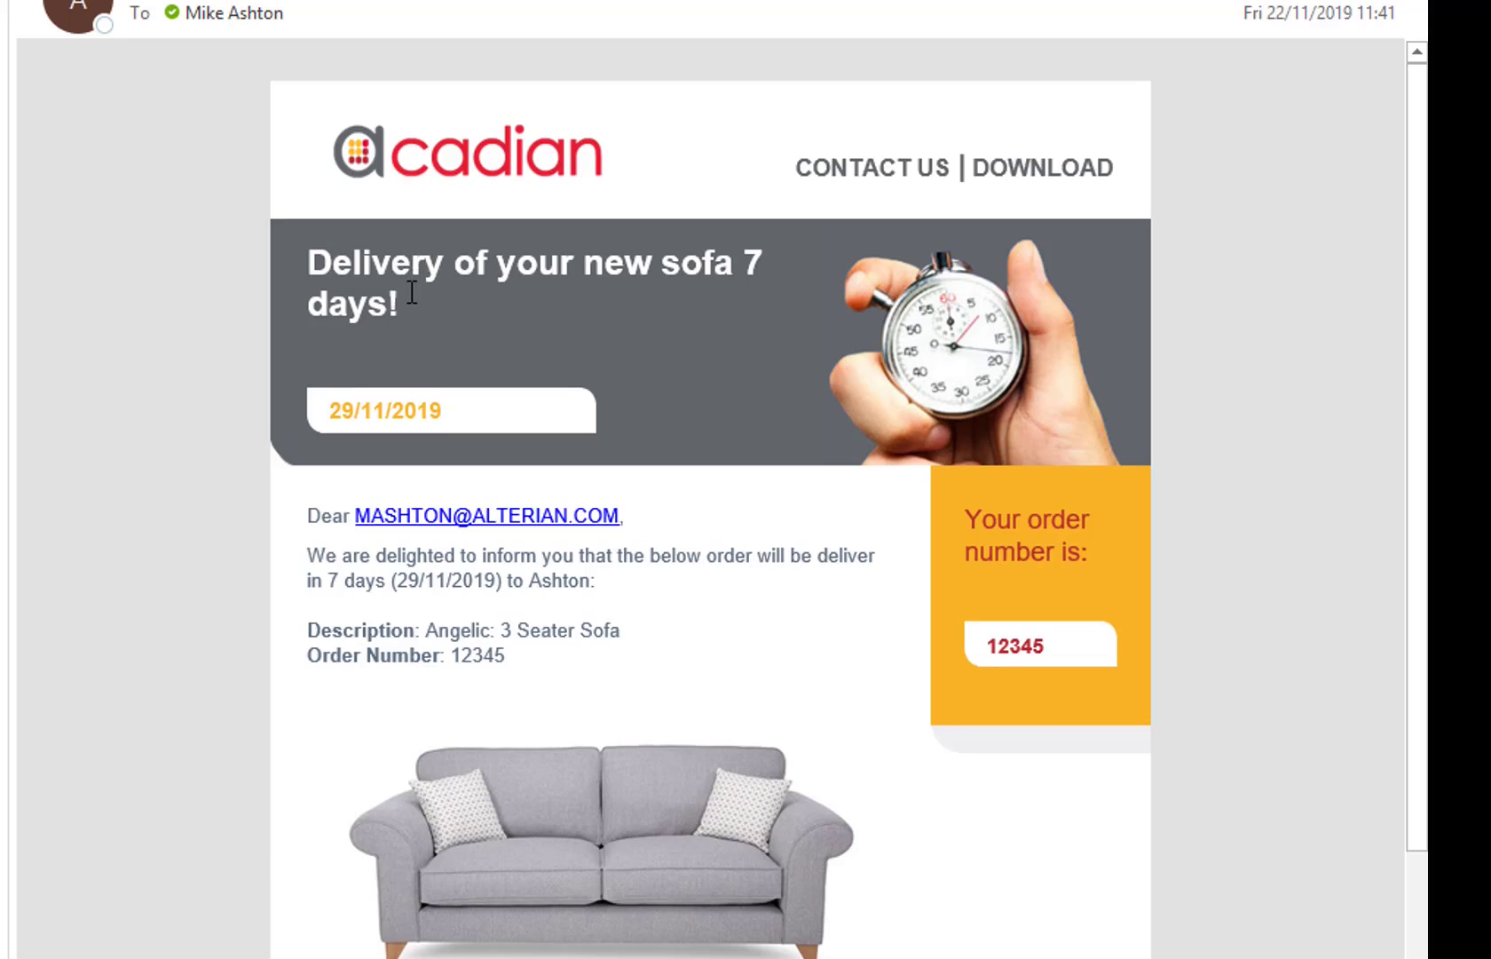
scroll(412, 291, "down", 2)
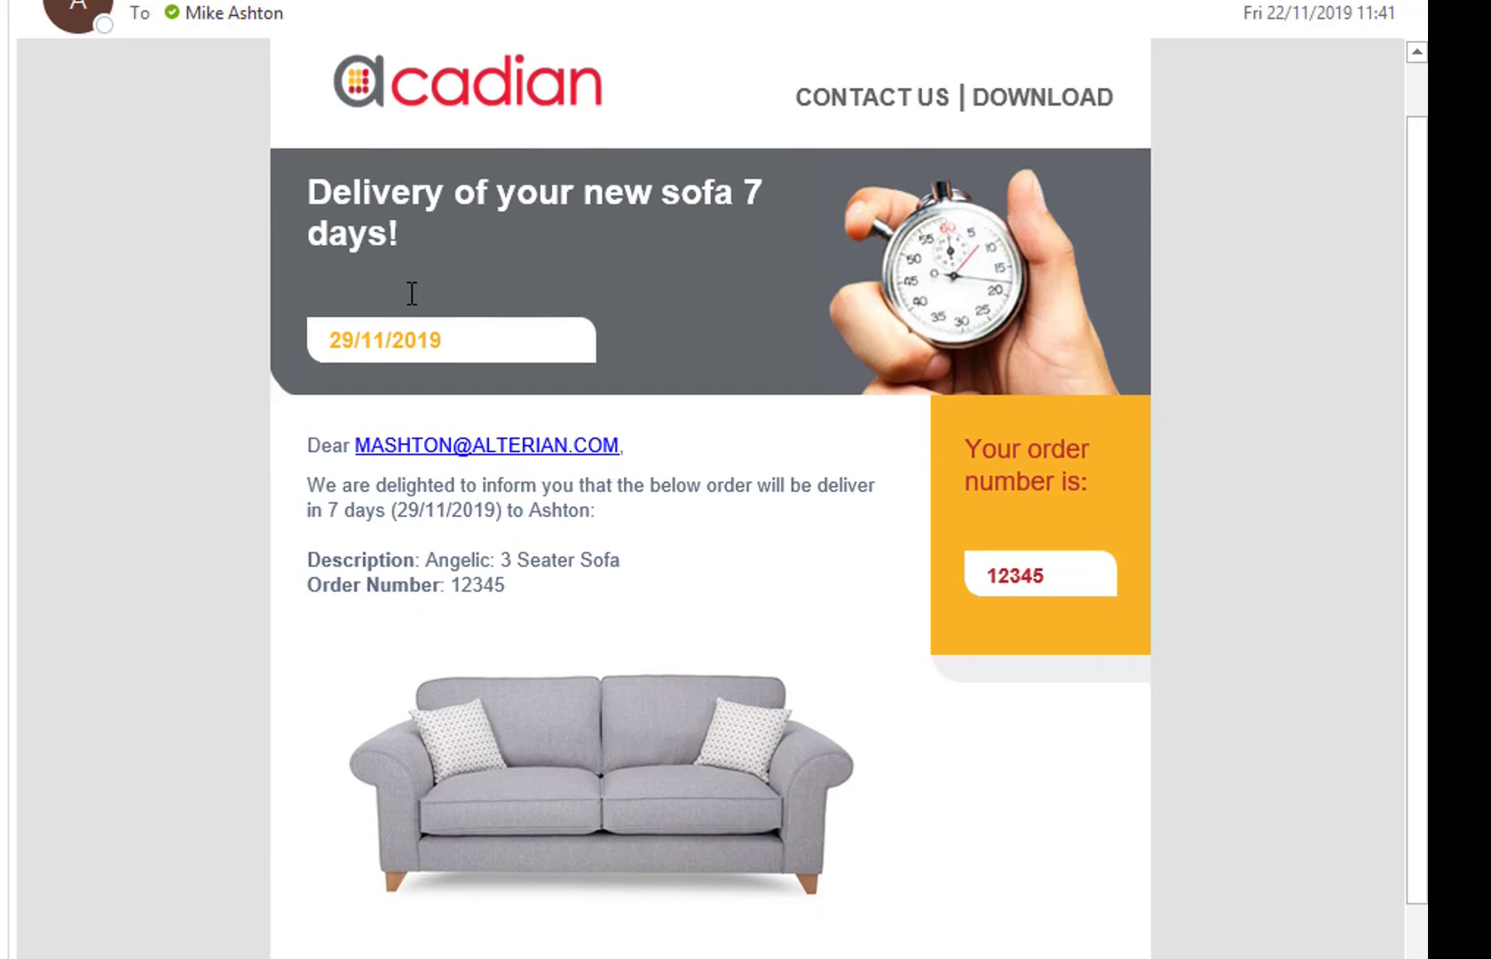